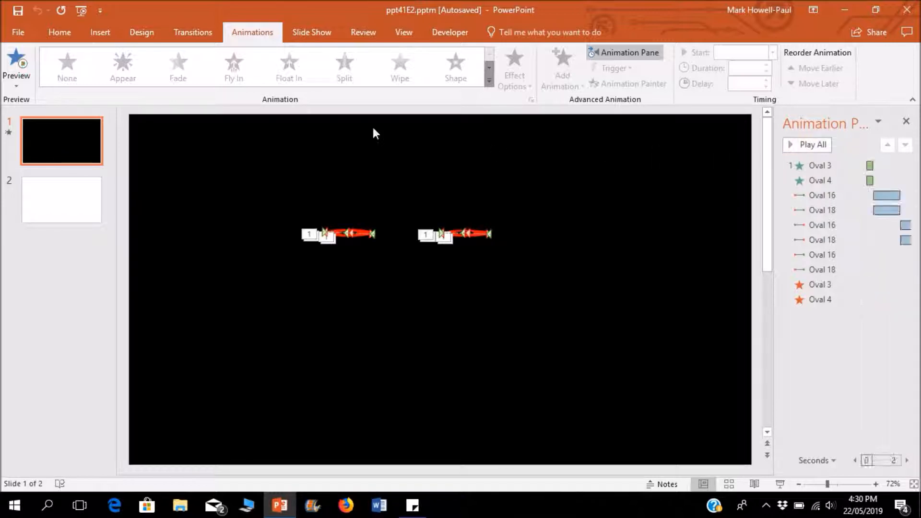
- Give slide 2 a black background
{"action": "left_click", "coordinate": [83, 192]}
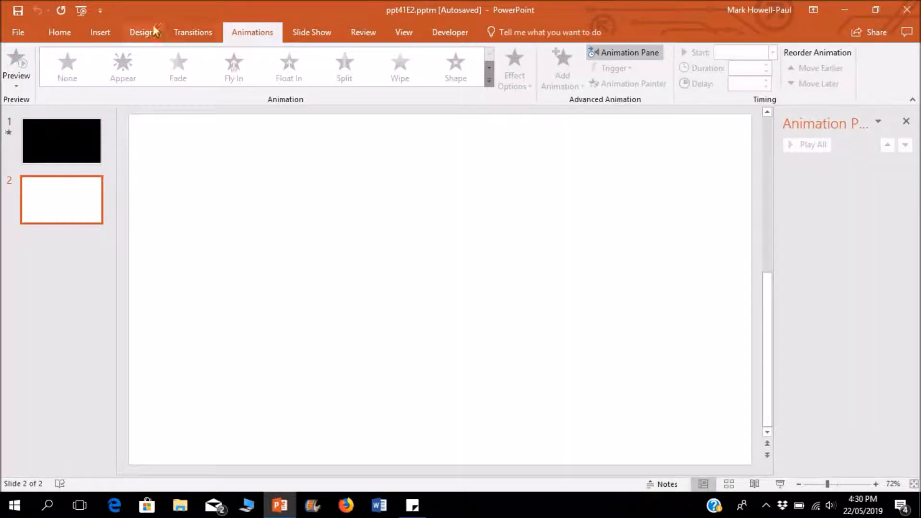
{"action": "left_click", "coordinate": [106, 33]}
{"action": "left_click", "coordinate": [136, 32]}
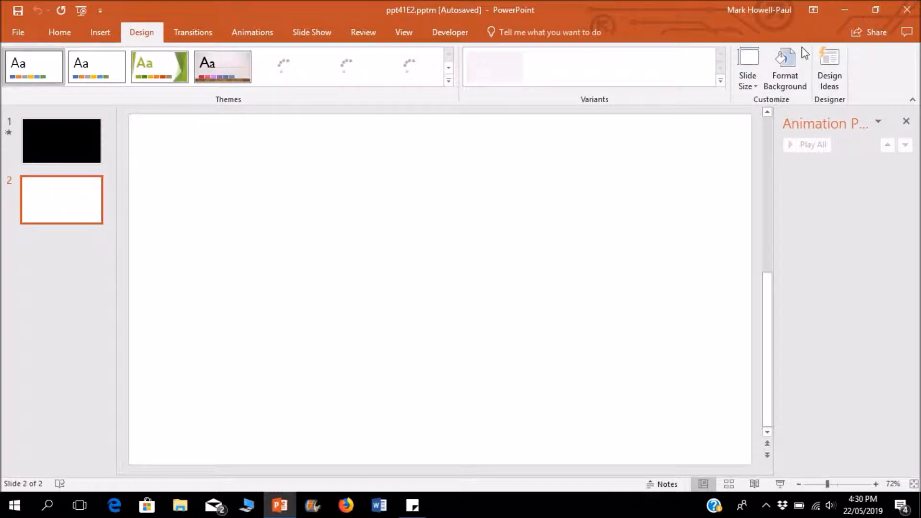
{"action": "left_click", "coordinate": [784, 72]}
{"action": "left_click", "coordinate": [737, 282]}
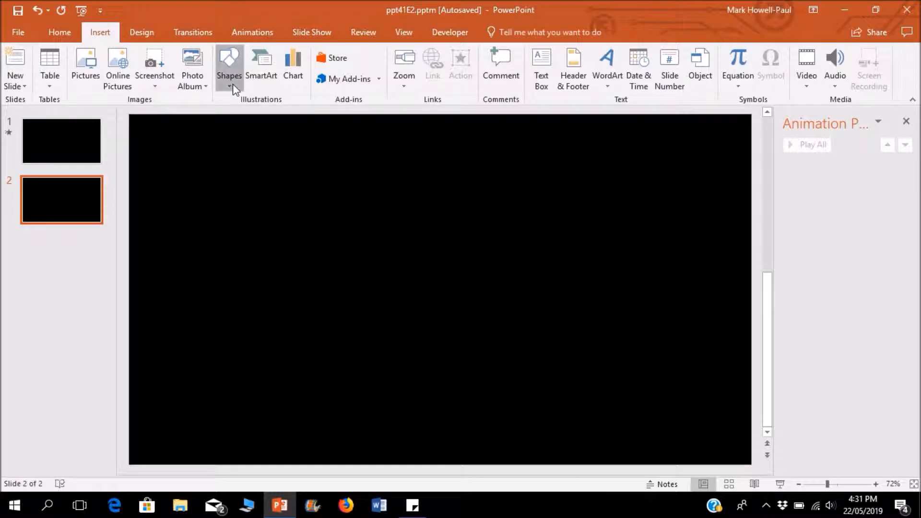
- Draw an oval about 1.14 cm high and 2.72 cm wide on the slide and place a copy level with it to its right
{"action": "left_click", "coordinate": [234, 88]}
{"action": "left_click", "coordinate": [284, 127]}
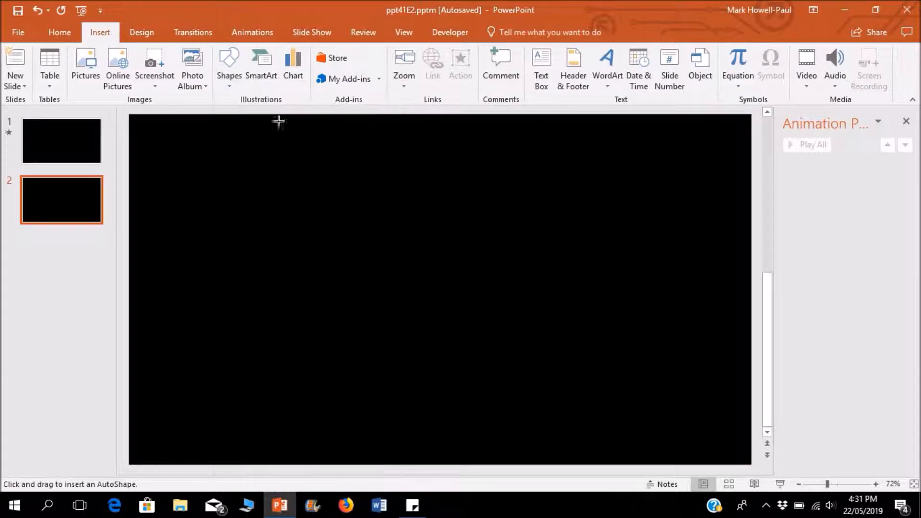
{"action": "mouse_move", "coordinate": [254, 210]}
{"action": "left_mouse_down"}
{"action": "mouse_move", "coordinate": [362, 253]}
{"action": "mouse_move", "coordinate": [296, 240]}
{"action": "mouse_move", "coordinate": [303, 231]}
{"action": "left_mouse_up"}
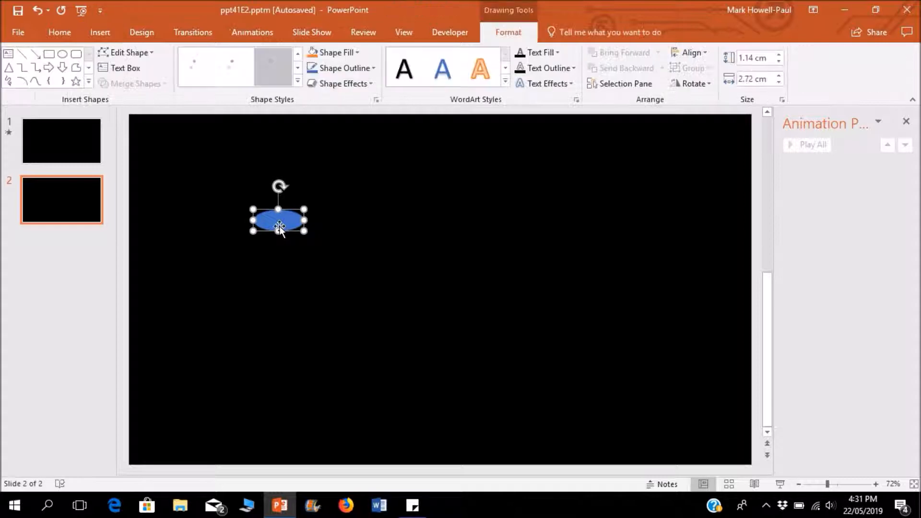
{"action": "left_click_drag", "start_coordinate": [280, 222], "coordinate": [409, 219]}
- Give both blue ovals a white fill and a white outline
{"action": "left_click", "coordinate": [284, 207]}
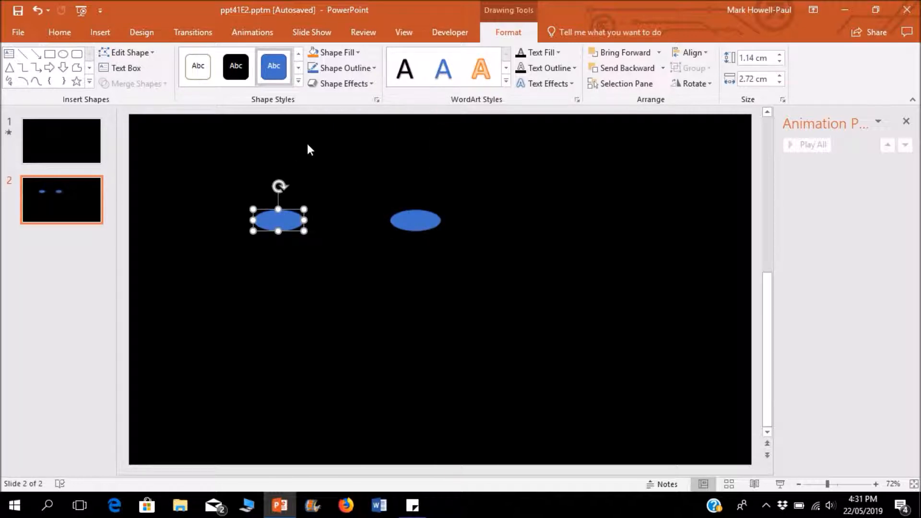
{"action": "left_click", "coordinate": [324, 52]}
{"action": "left_click", "coordinate": [313, 83]}
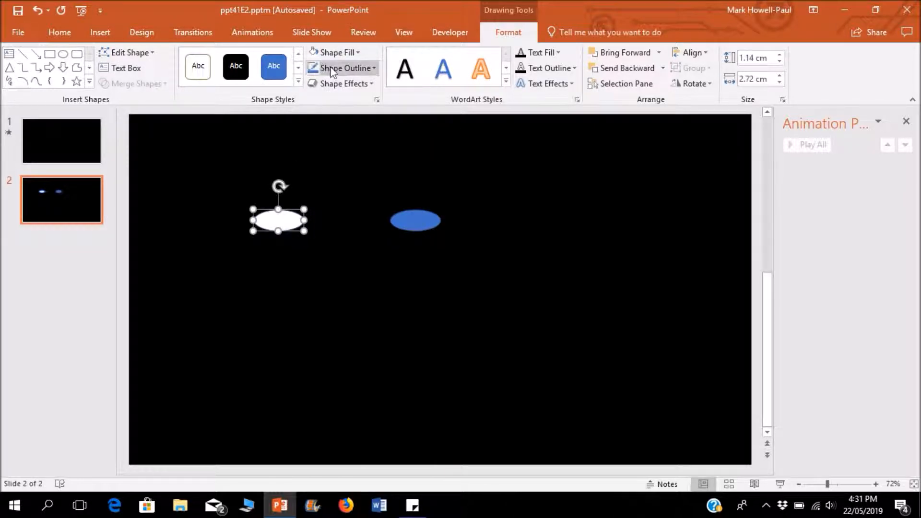
{"action": "left_click", "coordinate": [324, 67]}
{"action": "left_click", "coordinate": [313, 99]}
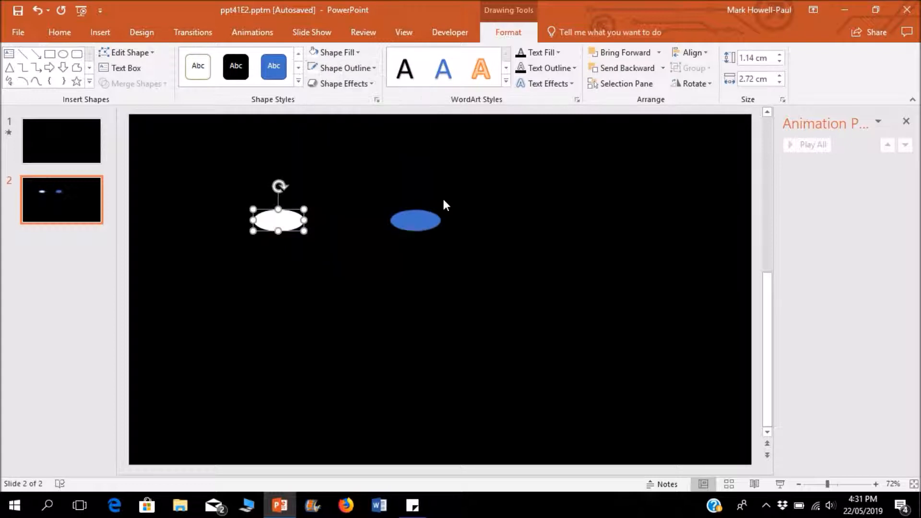
{"action": "left_click", "coordinate": [418, 221]}
{"action": "left_click", "coordinate": [314, 52]}
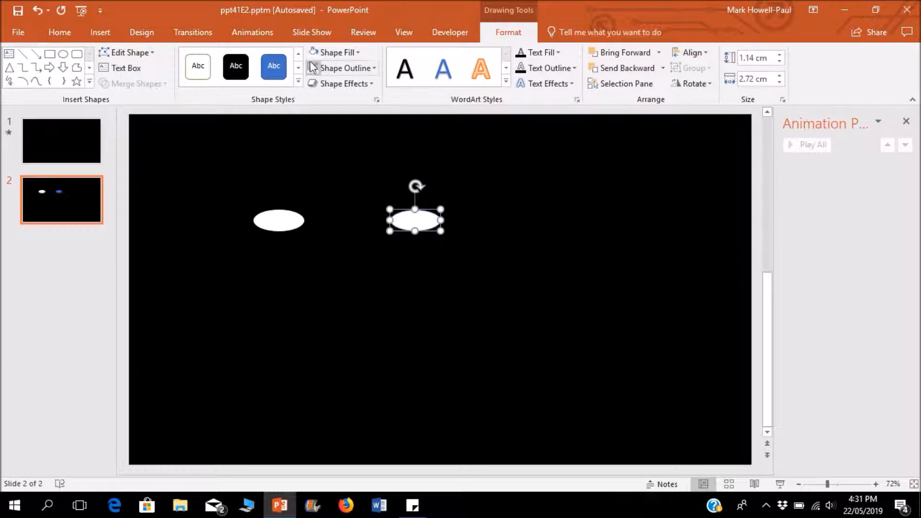
- Enlarge both white ovals together to about 1.95 cm high and 3.76 cm wide and shift them slightly towards the slide's centre
{"action": "left_click", "coordinate": [503, 230]}
{"action": "left_click_drag", "start_coordinate": [198, 168], "coordinate": [508, 292]}
{"action": "left_click_drag", "start_coordinate": [429, 220], "coordinate": [471, 242]}
{"action": "left_click", "coordinate": [464, 357]}
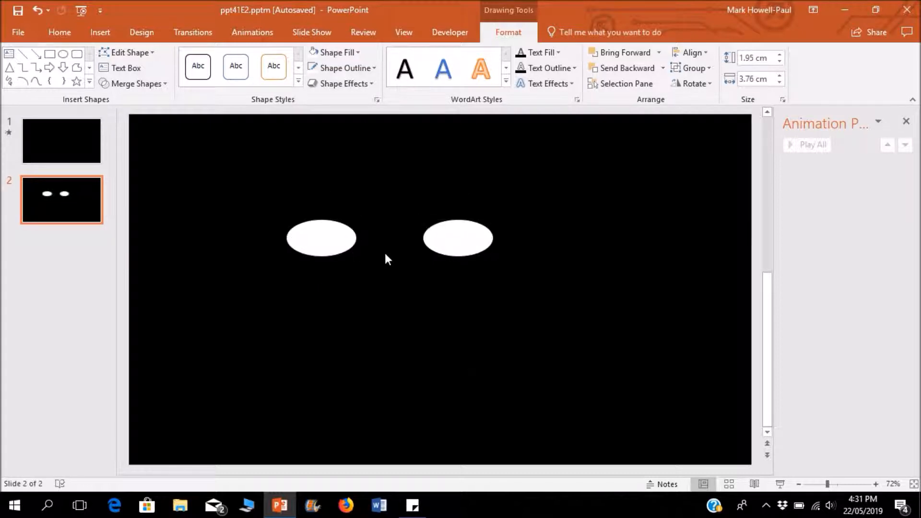
- Draw a black oval pupil about 0.66 cm by 1.22 cm in the centre of the left eye and copy it into the right eye
{"action": "left_click", "coordinate": [107, 37]}
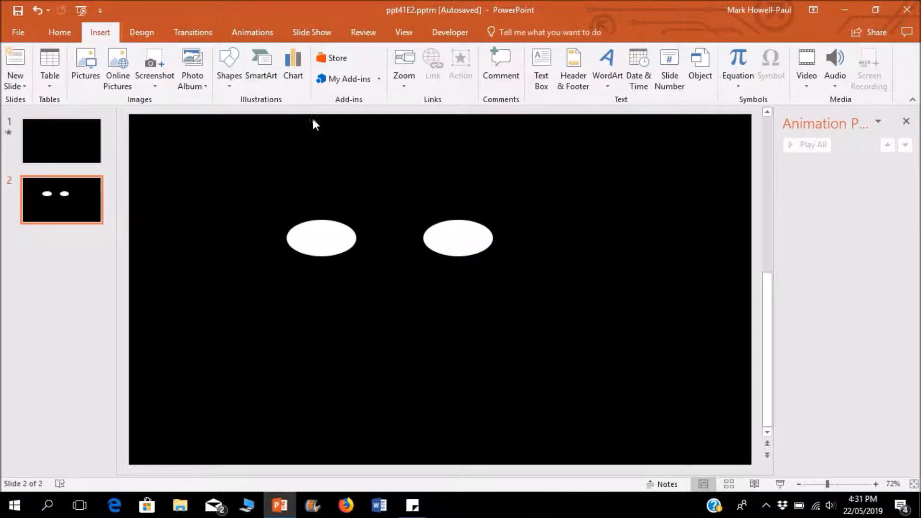
{"action": "left_click", "coordinate": [229, 67]}
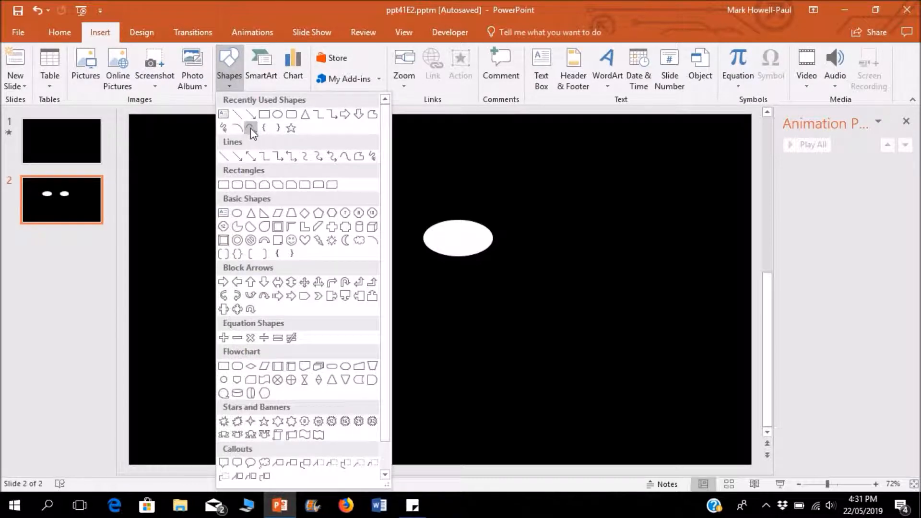
{"action": "left_click", "coordinate": [277, 114]}
{"action": "mouse_move", "coordinate": [320, 237]}
{"action": "left_mouse_down"}
{"action": "mouse_move", "coordinate": [333, 250]}
{"action": "mouse_move", "coordinate": [317, 236]}
{"action": "left_mouse_up"}
{"action": "left_click", "coordinate": [235, 66]}
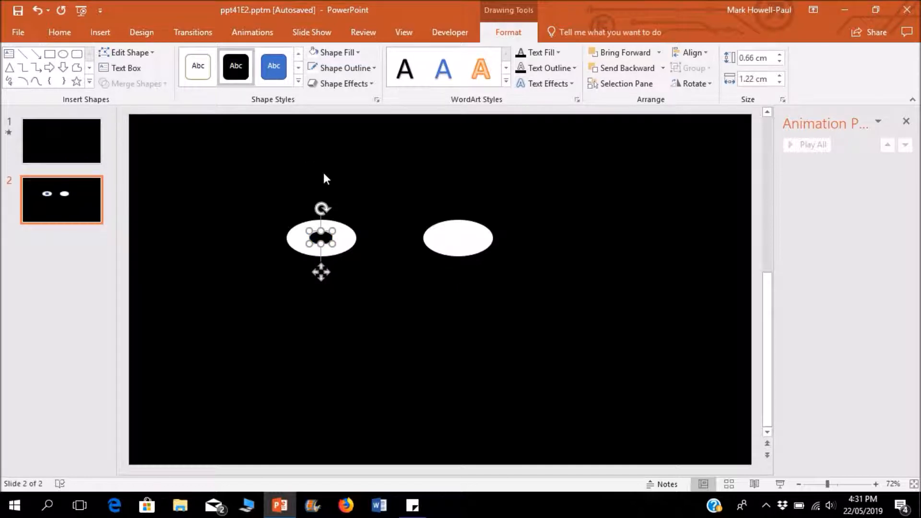
{"action": "left_click_drag", "start_coordinate": [316, 244], "coordinate": [462, 237]}
{"action": "left_click", "coordinate": [384, 236]}
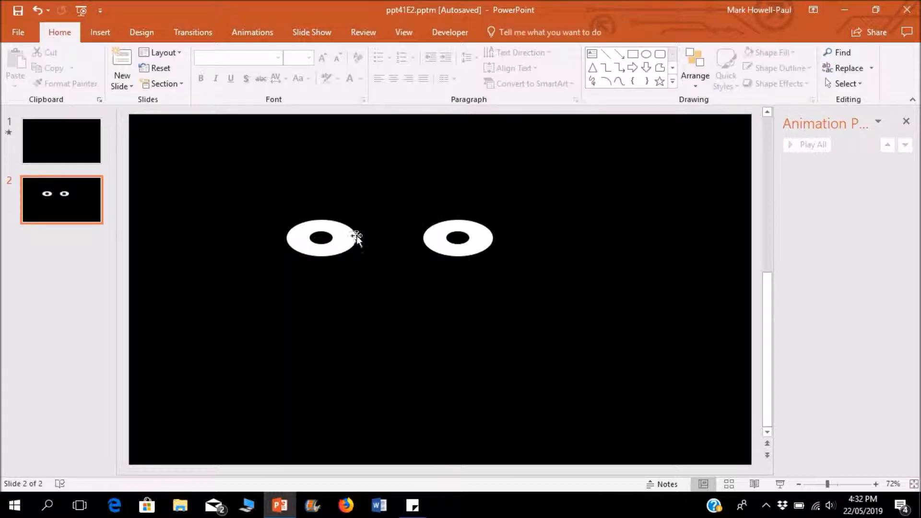
- Apply the Split entrance animation to the left eye's white oval and preview it
{"action": "double_click", "coordinate": [355, 235]}
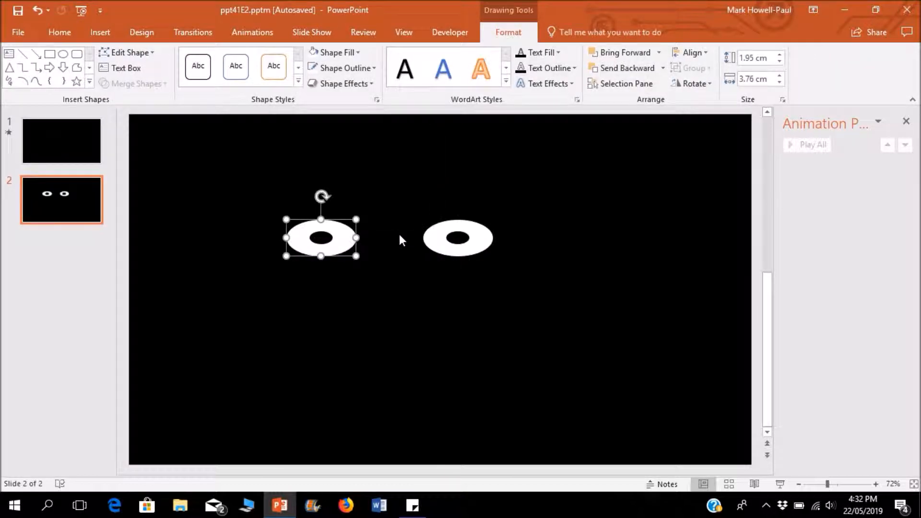
{"action": "left_click", "coordinate": [252, 33]}
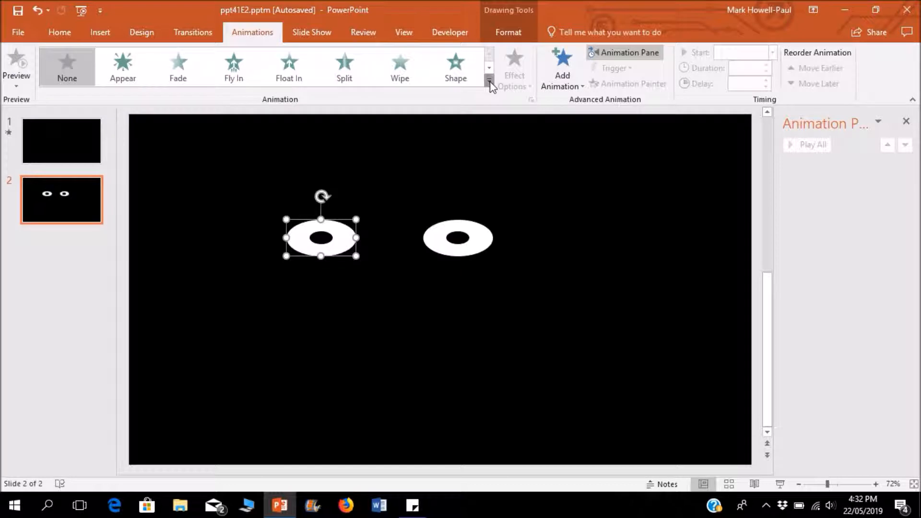
{"action": "left_click", "coordinate": [489, 81]}
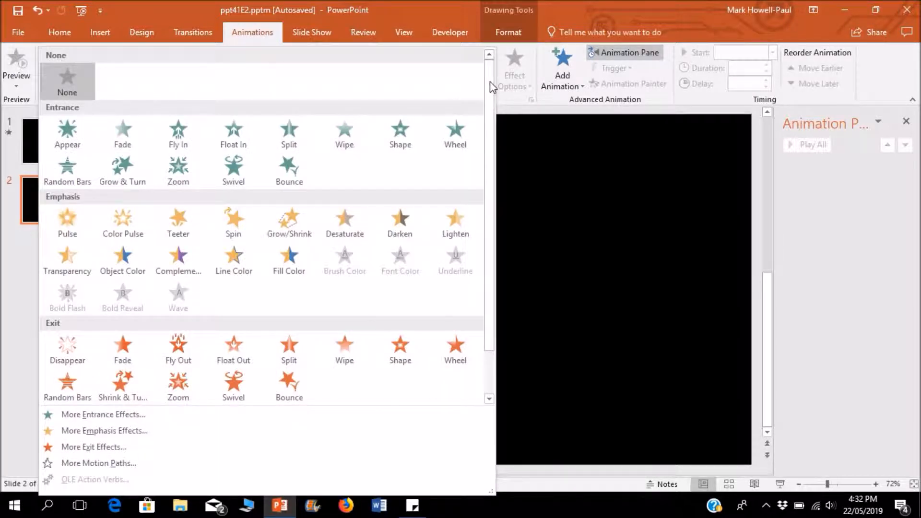
{"action": "left_click", "coordinate": [302, 126]}
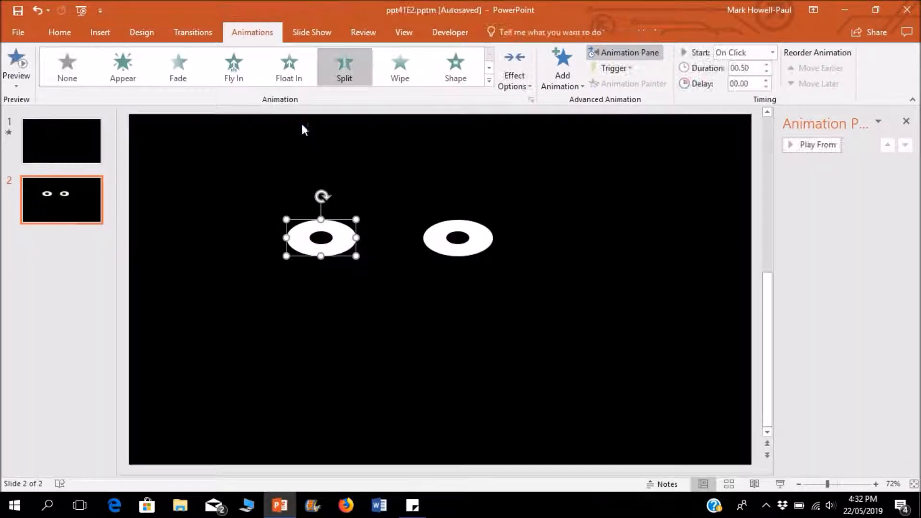
{"action": "left_click", "coordinate": [809, 145]}
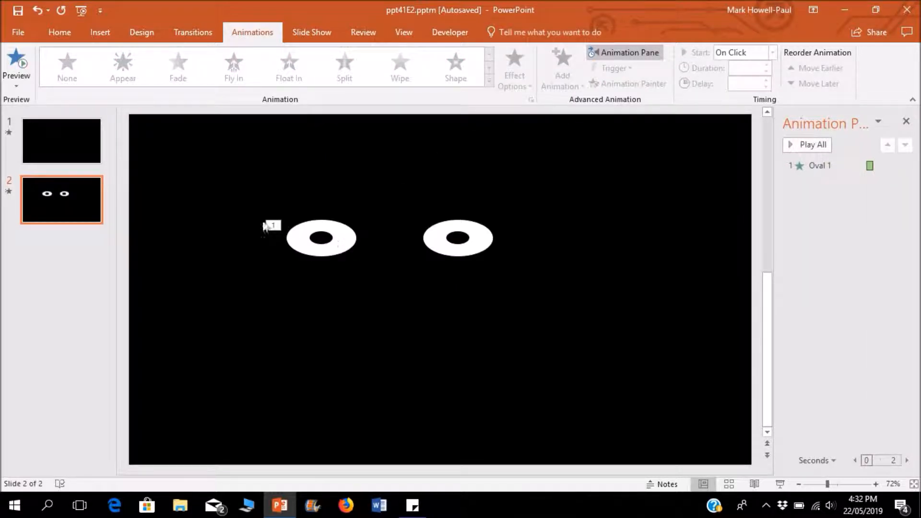
- Set the direction of the left eye's Split animation to Horizontal Out and preview it
{"action": "left_click", "coordinate": [324, 217]}
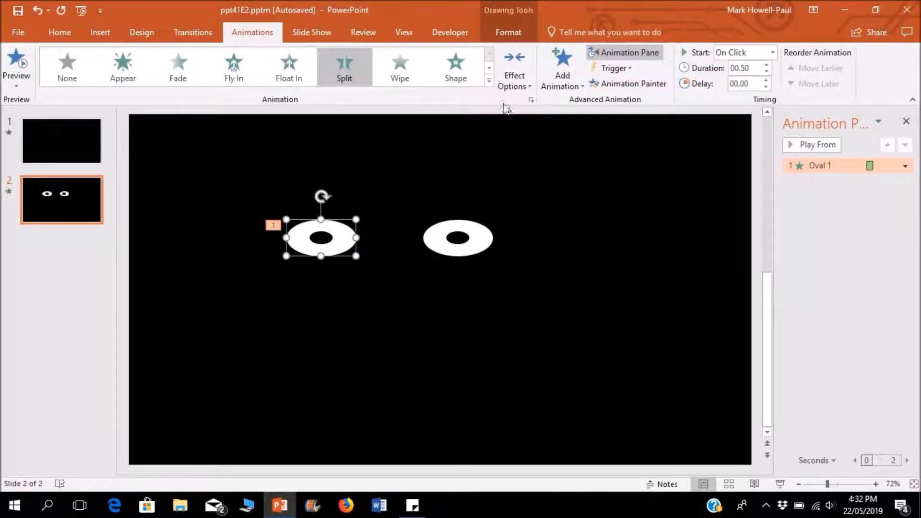
{"action": "left_click", "coordinate": [516, 78]}
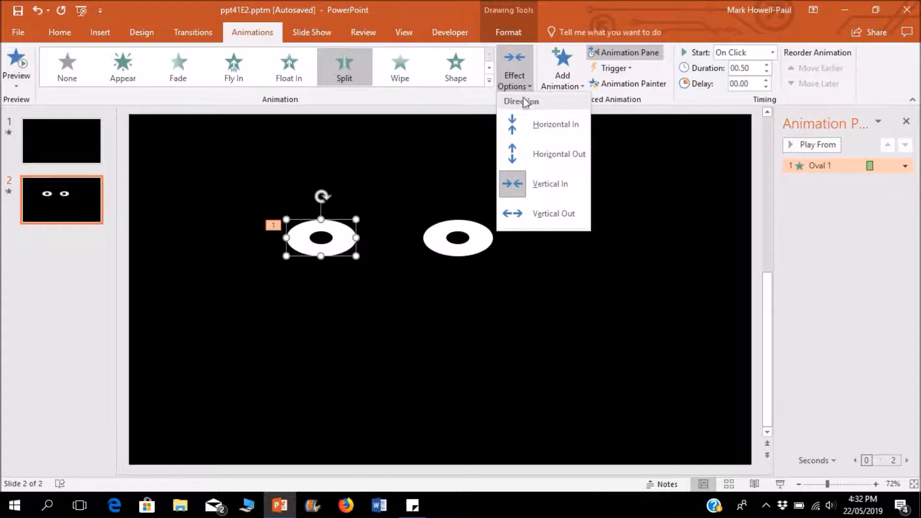
{"action": "left_click", "coordinate": [529, 123]}
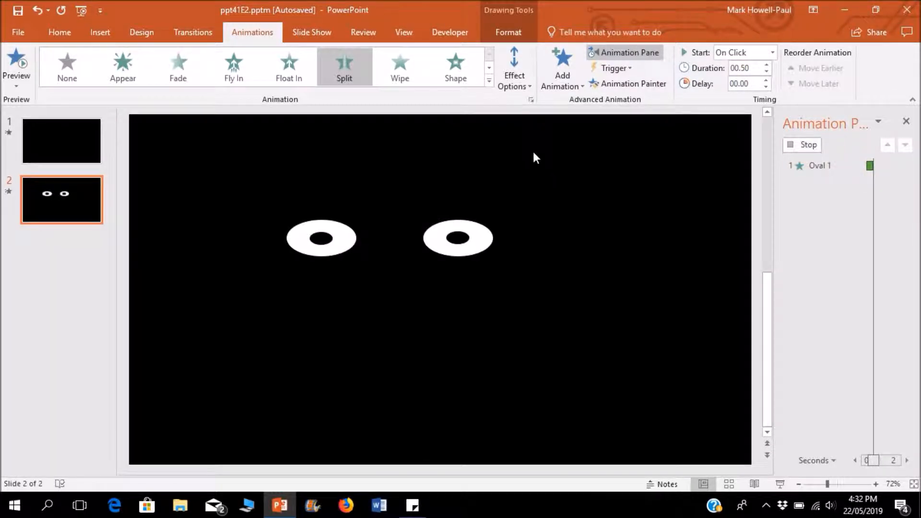
{"action": "left_click", "coordinate": [803, 145]}
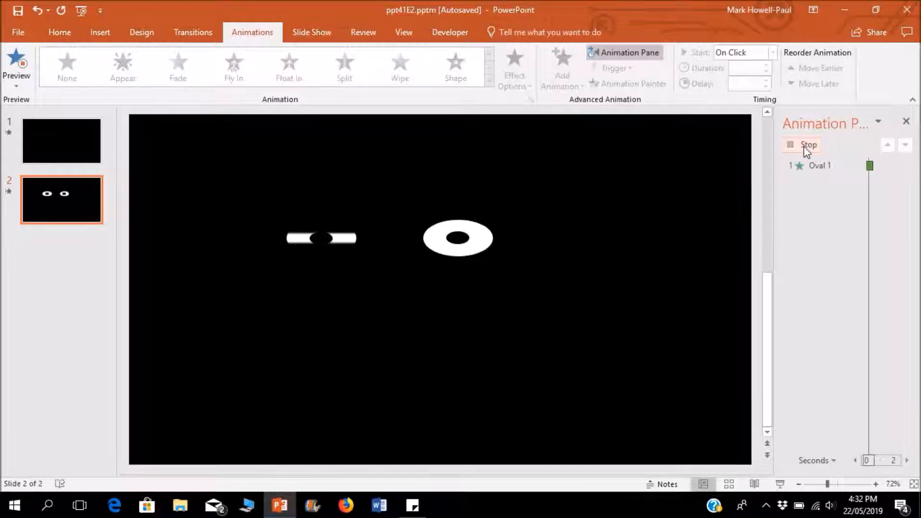
- Apply the Split entrance animation with the Horizontal Out direction to the right eye's white oval
{"action": "left_click", "coordinate": [474, 228]}
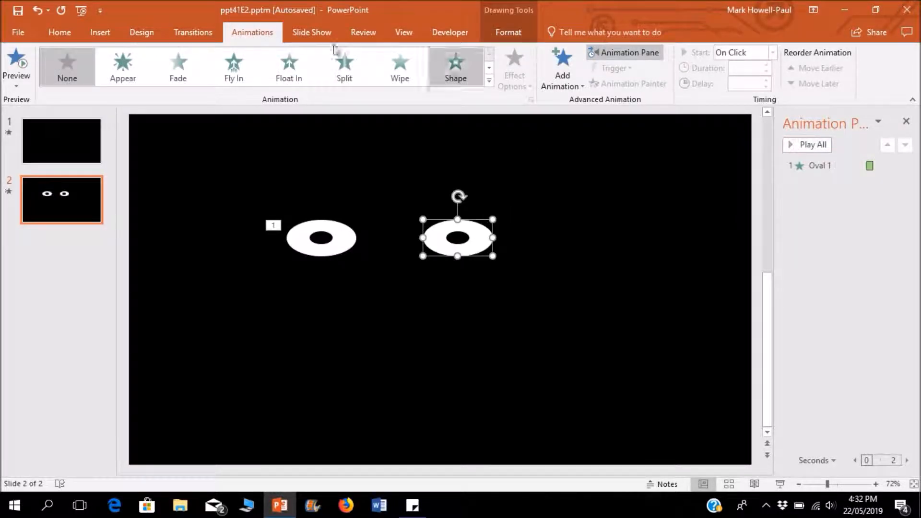
{"action": "left_click", "coordinate": [489, 81]}
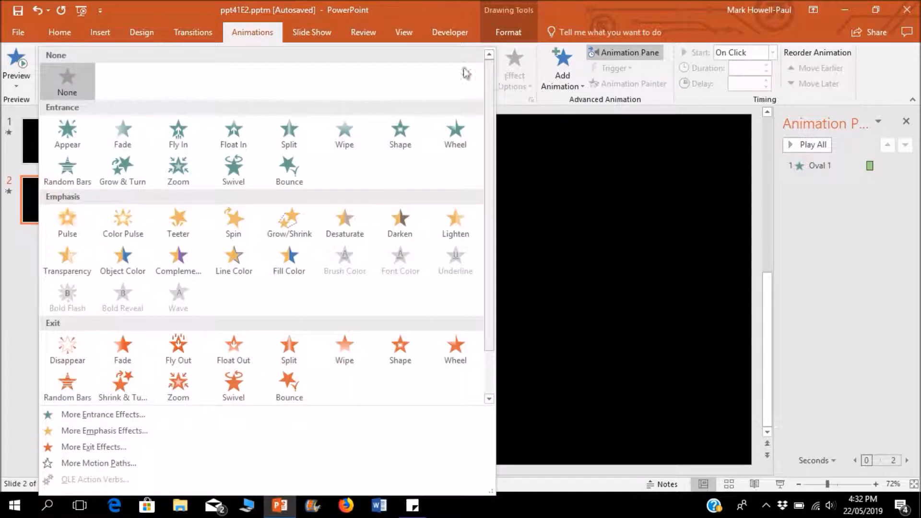
{"action": "left_click", "coordinate": [293, 133]}
{"action": "left_click", "coordinate": [522, 85]}
{"action": "left_click", "coordinate": [548, 151]}
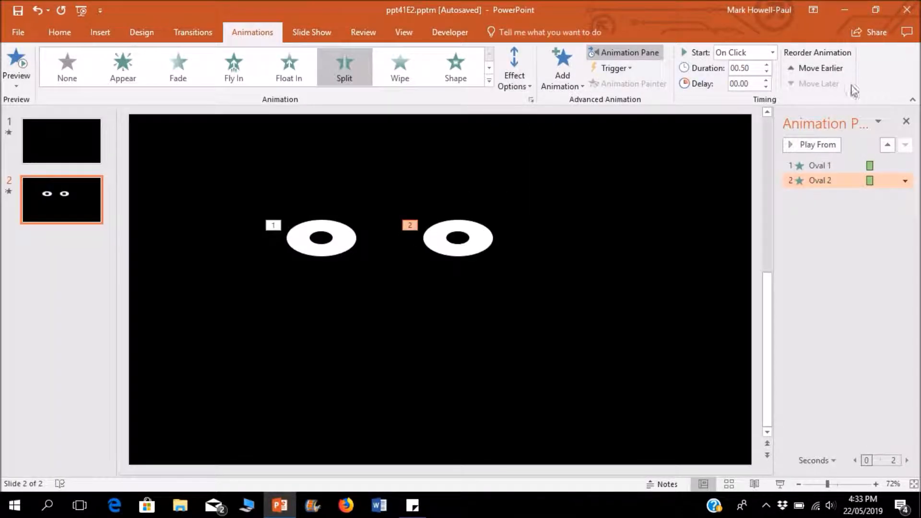
- Start the right eye's Split animation With Previous and delay both eyes' animations by 1 second
{"action": "left_click", "coordinate": [772, 53]}
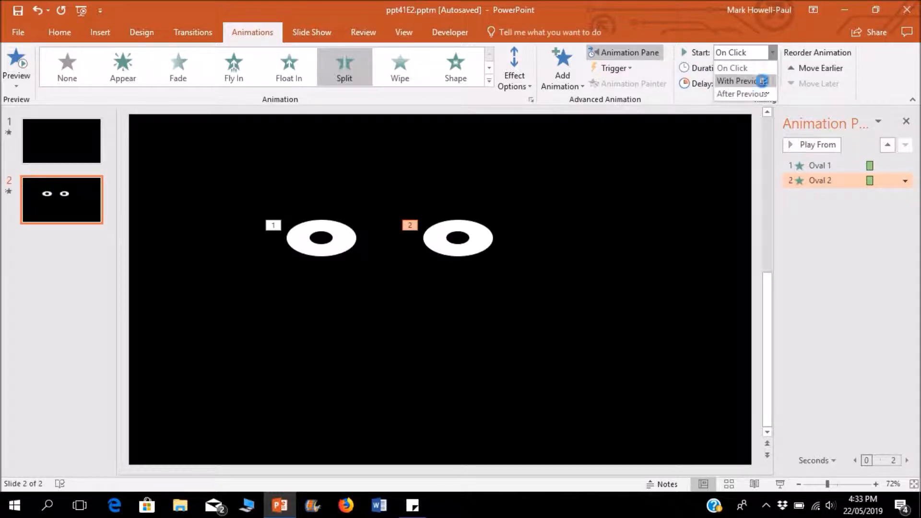
{"action": "left_click", "coordinate": [753, 79]}
{"action": "left_click", "coordinate": [805, 145]}
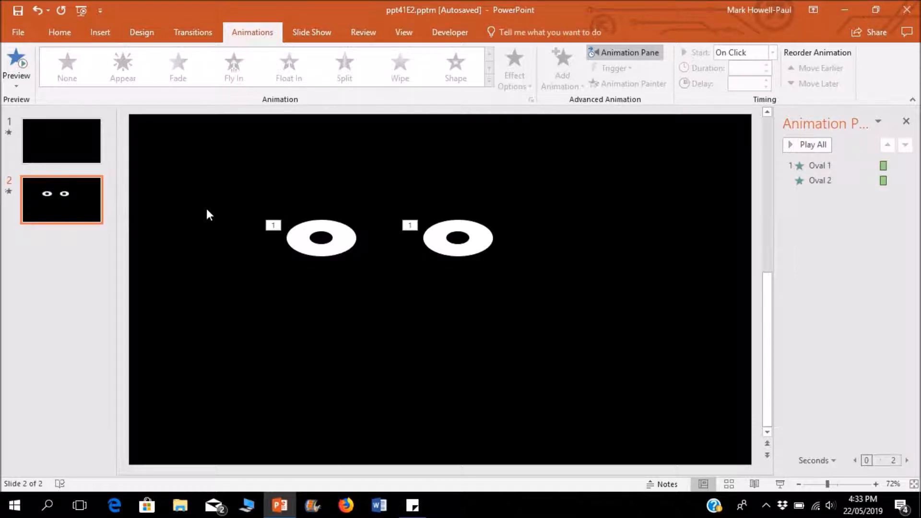
- Add a second Split entrance animation to the left eye's white oval with the Horizontal Out direction
{"action": "left_click", "coordinate": [337, 243]}
{"action": "left_click", "coordinate": [456, 277]}
{"action": "left_click", "coordinate": [356, 236]}
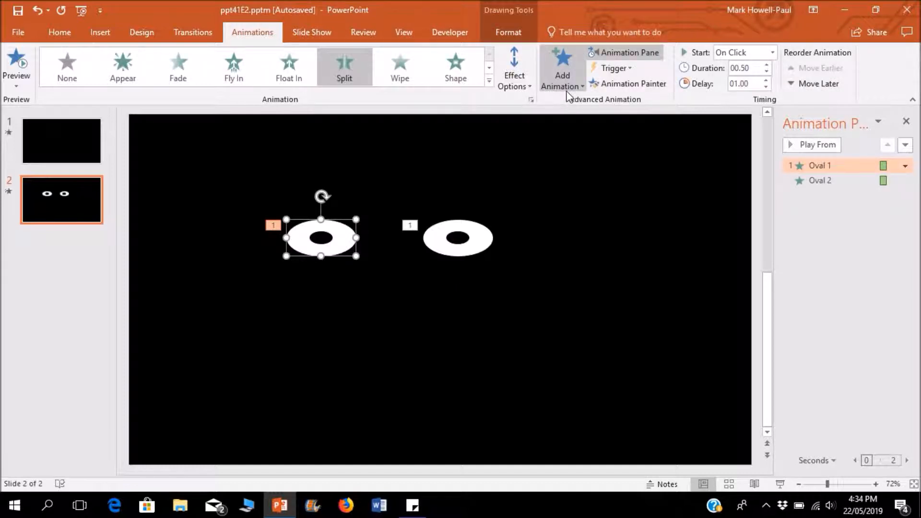
{"action": "left_click", "coordinate": [569, 89]}
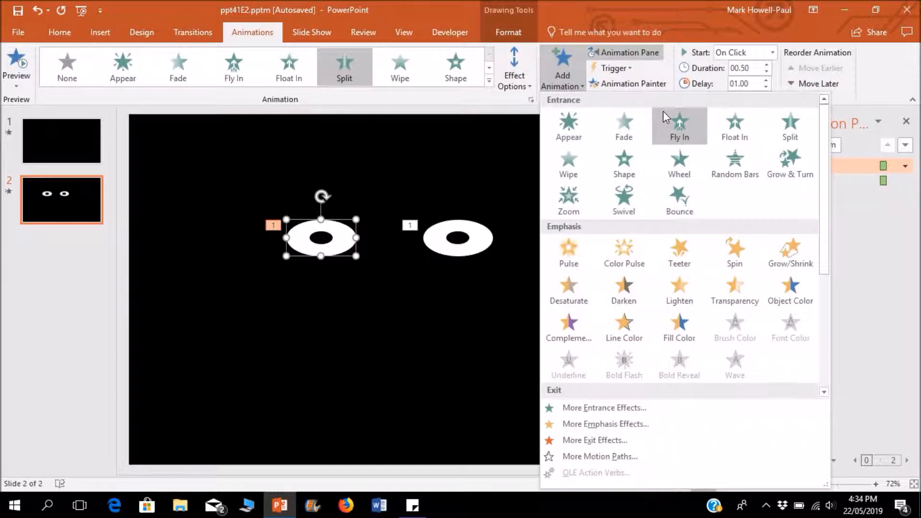
{"action": "left_click", "coordinate": [789, 125]}
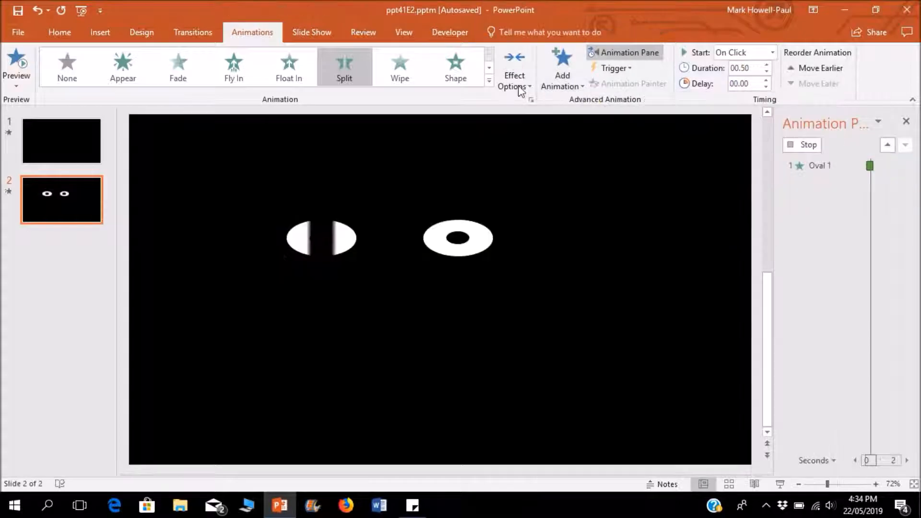
{"action": "left_click", "coordinate": [516, 88]}
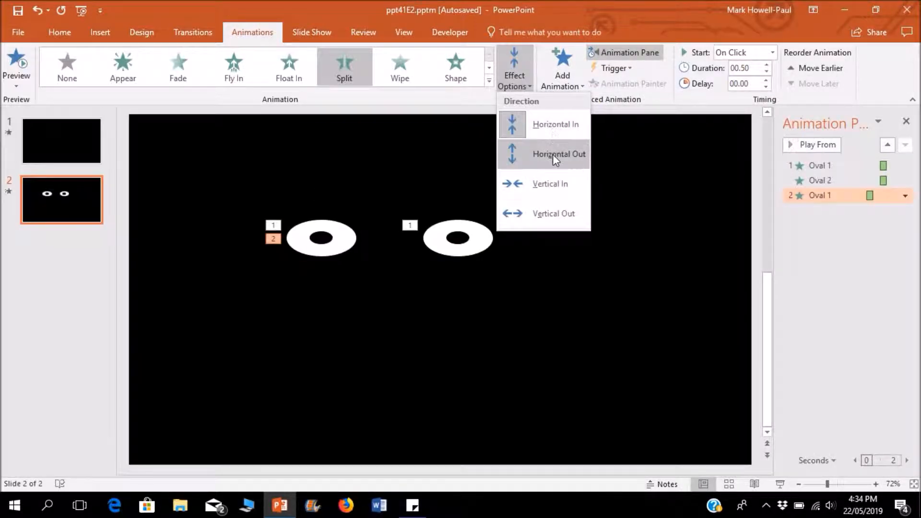
{"action": "left_click", "coordinate": [552, 154]}
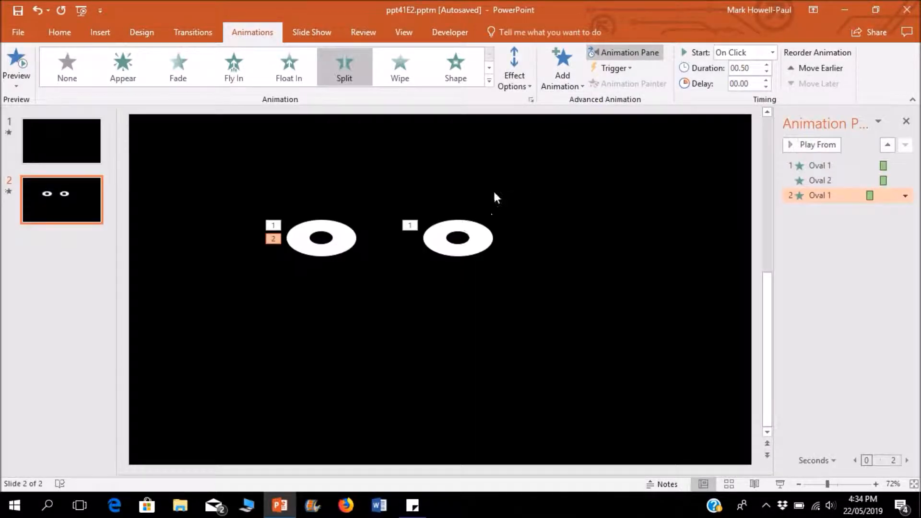
- Add a second Split entrance animation to the right eye's white oval with the Horizontal Out direction
{"action": "left_click", "coordinate": [478, 235]}
{"action": "left_click", "coordinate": [516, 86]}
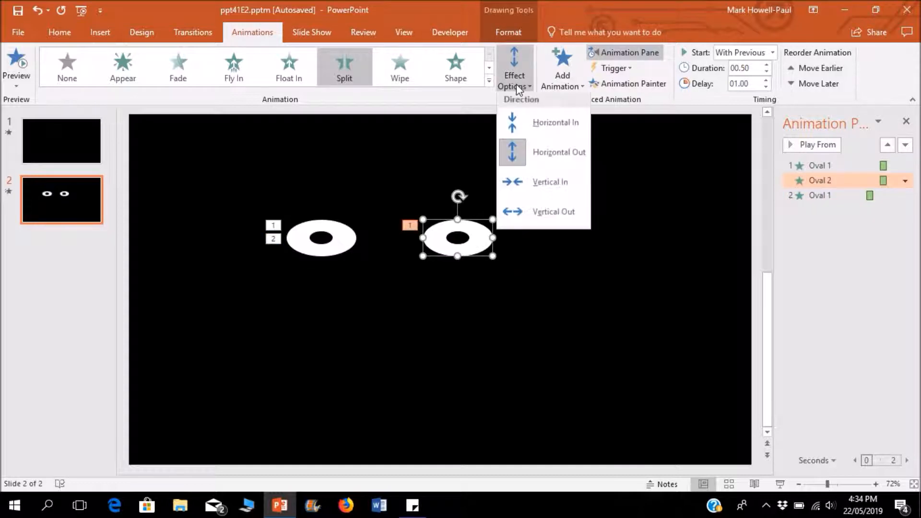
{"action": "left_click", "coordinate": [516, 84]}
{"action": "left_click", "coordinate": [562, 76]}
{"action": "left_click", "coordinate": [789, 125]}
{"action": "left_click", "coordinate": [515, 79]}
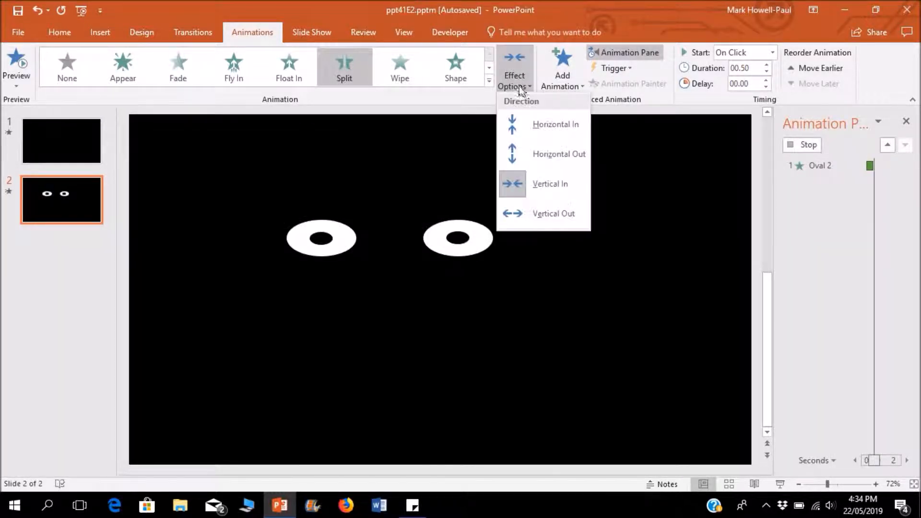
{"action": "left_click", "coordinate": [538, 154]}
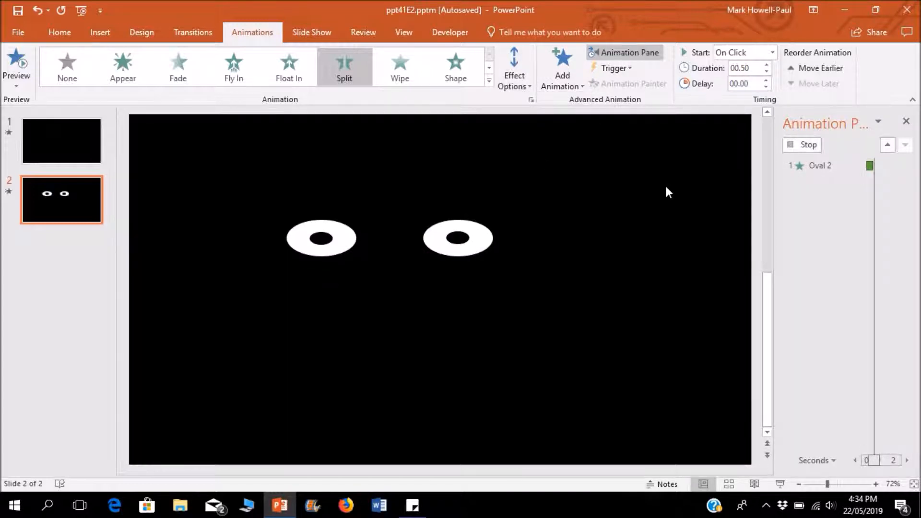
- Start the left eye's second Split animation With Previous and set its delay to 3 seconds
{"action": "left_click", "coordinate": [827, 195]}
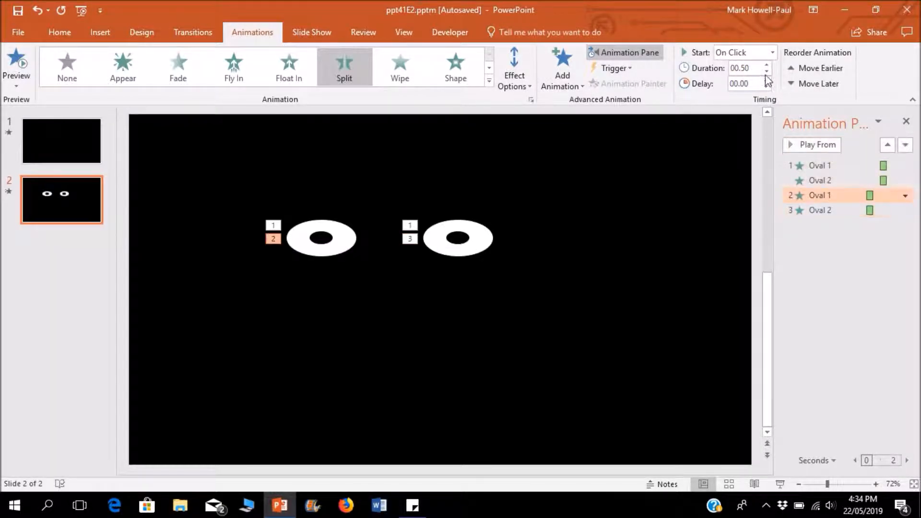
{"action": "left_click", "coordinate": [773, 52]}
{"action": "left_click", "coordinate": [761, 84]}
{"action": "left_click", "coordinate": [766, 80]}
{"action": "left_click", "coordinate": [766, 81]}
{"action": "left_click", "coordinate": [766, 81]}
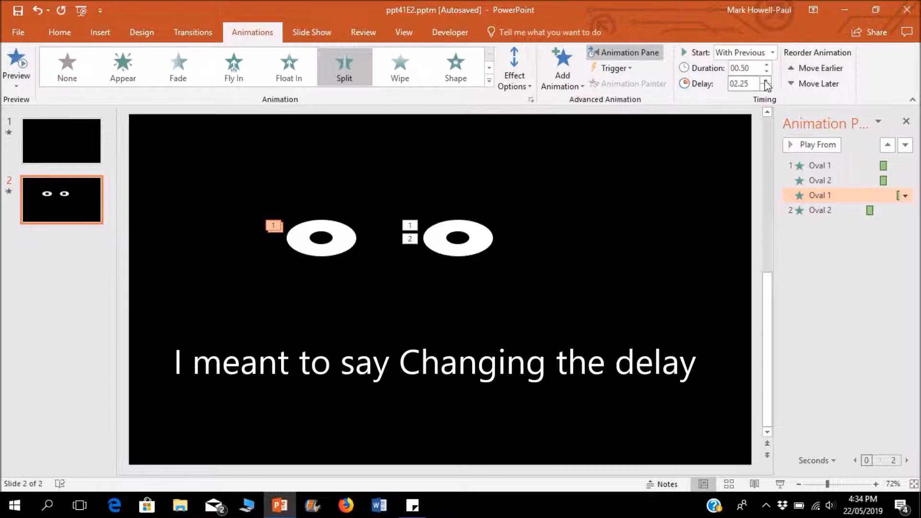
{"action": "left_click", "coordinate": [766, 80]}
{"action": "left_click", "coordinate": [766, 80]}
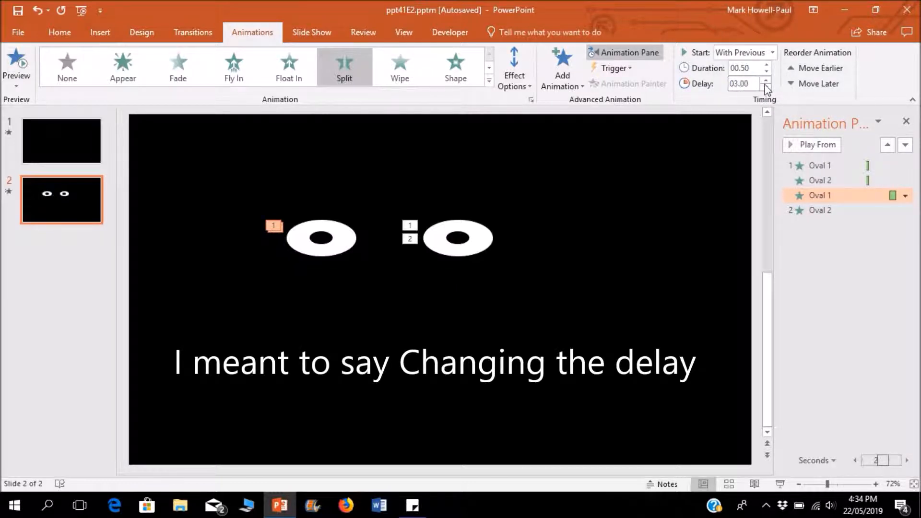
- Start the right eye's second Split animation With Previous after a 3-second delay and play all animations
{"action": "left_click", "coordinate": [836, 210]}
{"action": "left_click", "coordinate": [772, 53]}
{"action": "left_click", "coordinate": [739, 127]}
{"action": "left_click", "coordinate": [704, 139]}
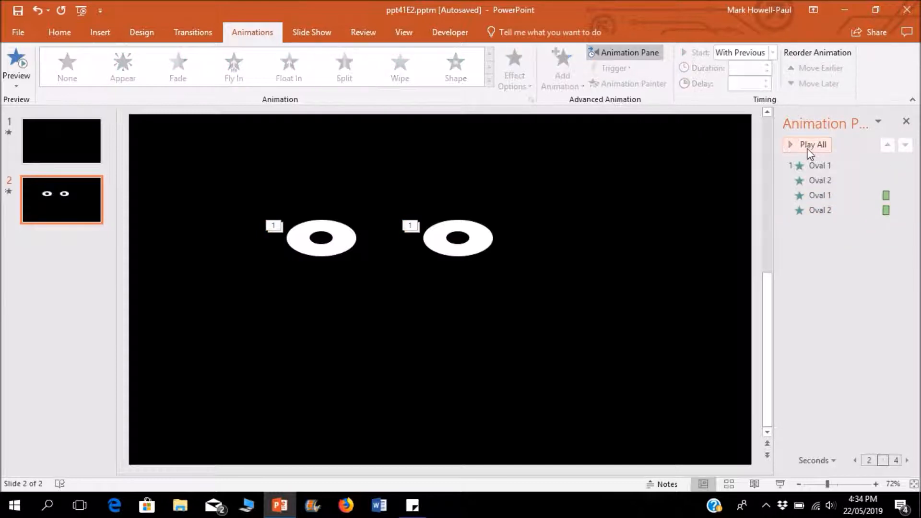
{"action": "left_click", "coordinate": [808, 146]}
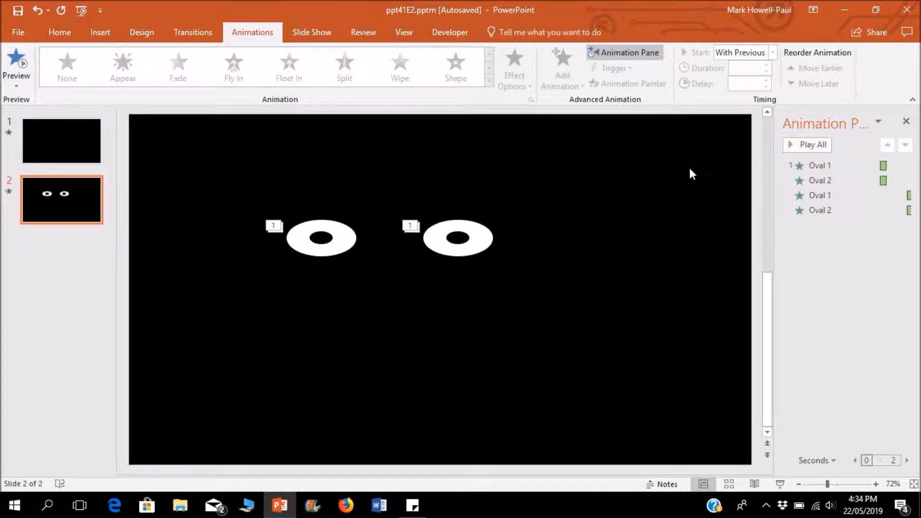
- Shorten the duration of both eyes' second Split animations and play the whole sequence
{"action": "left_click", "coordinate": [810, 144]}
{"action": "left_click", "coordinate": [813, 143]}
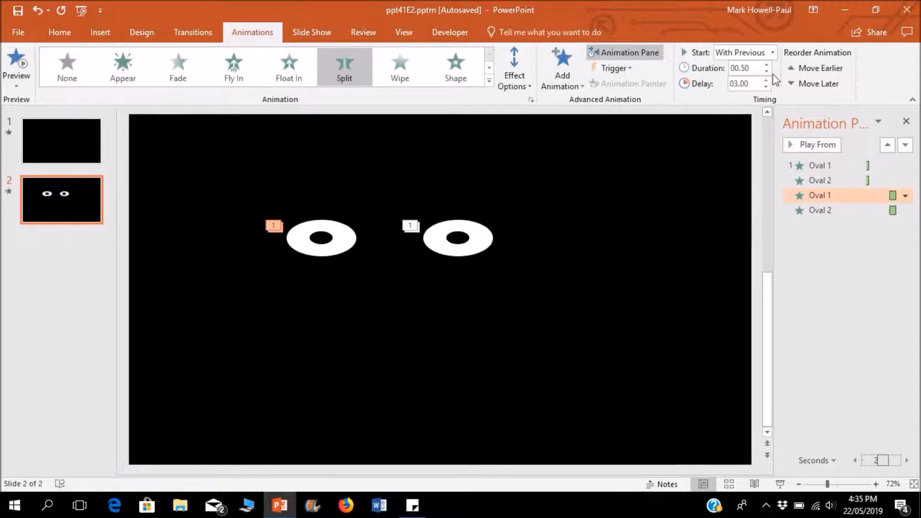
{"action": "left_click", "coordinate": [851, 215]}
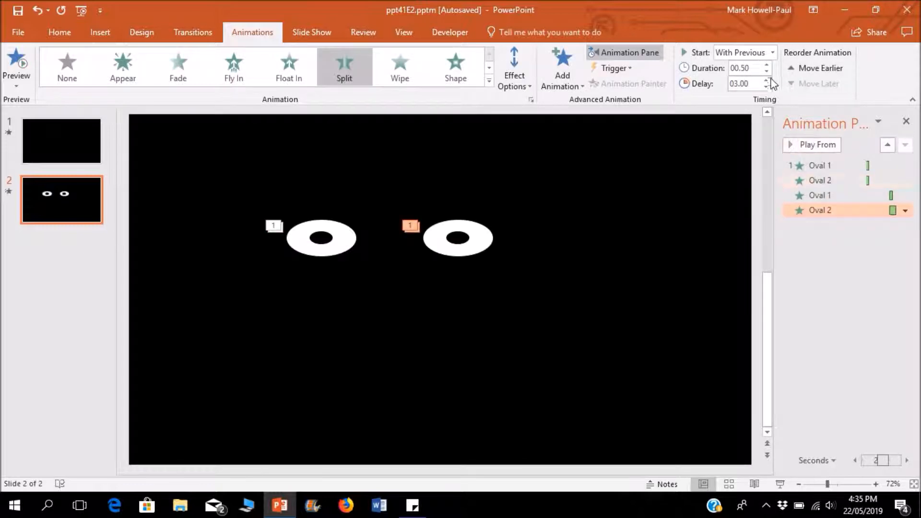
{"action": "left_click", "coordinate": [717, 146]}
{"action": "left_click", "coordinate": [801, 143]}
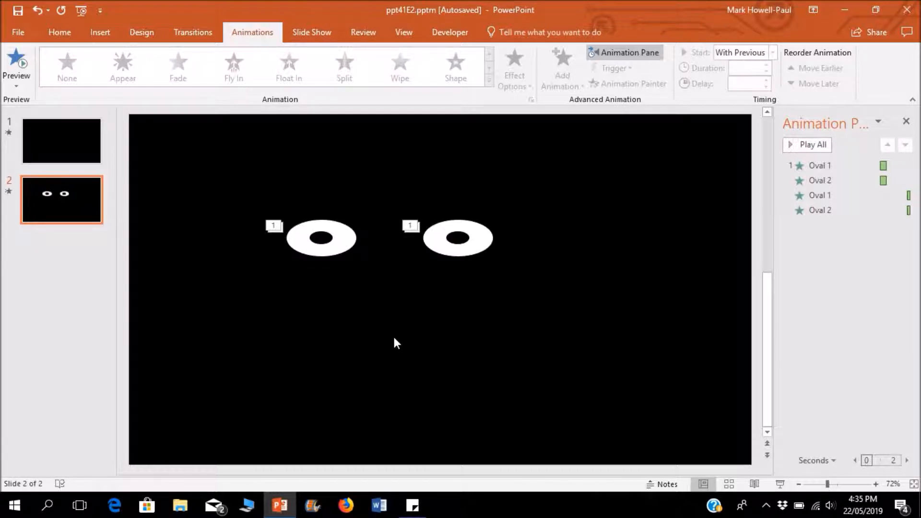
- Apply a Lines motion path to the left eye's black pupil and set its direction to Left
{"action": "left_click", "coordinate": [318, 239]}
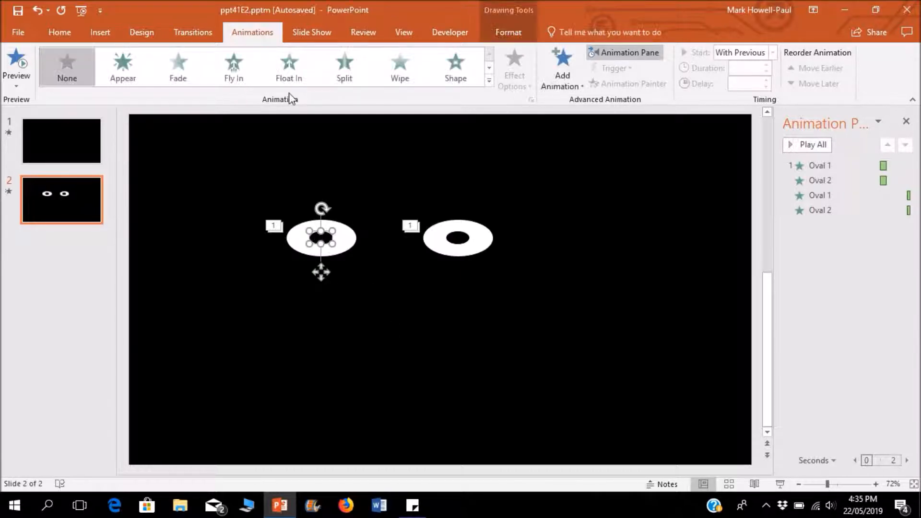
{"action": "left_click", "coordinate": [490, 80]}
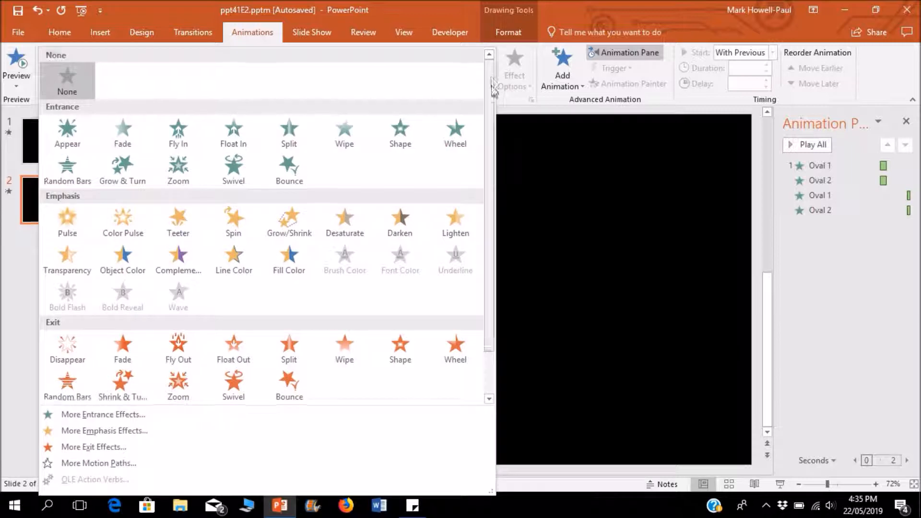
{"action": "scroll", "coordinate": [487, 182], "scroll_direction": "down", "scroll_amount": 1}
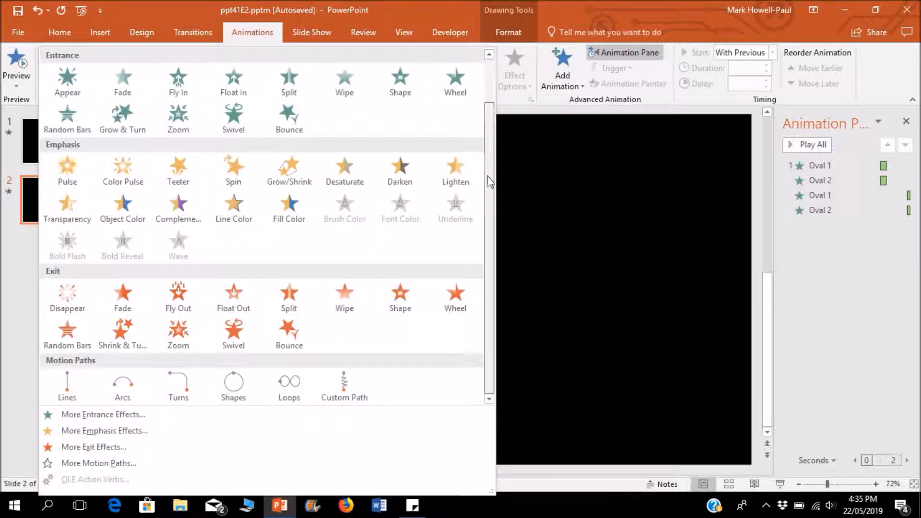
{"action": "left_click", "coordinate": [67, 379]}
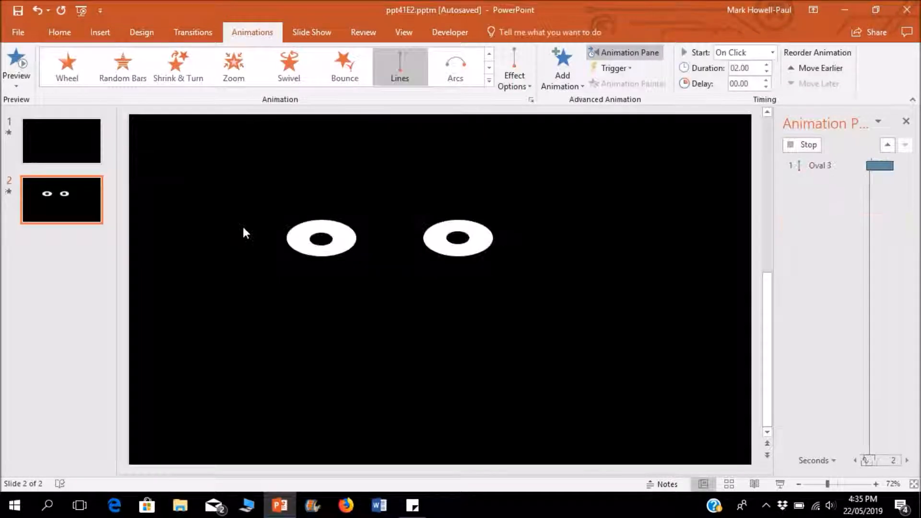
{"action": "left_click", "coordinate": [513, 77]}
{"action": "left_click", "coordinate": [532, 154]}
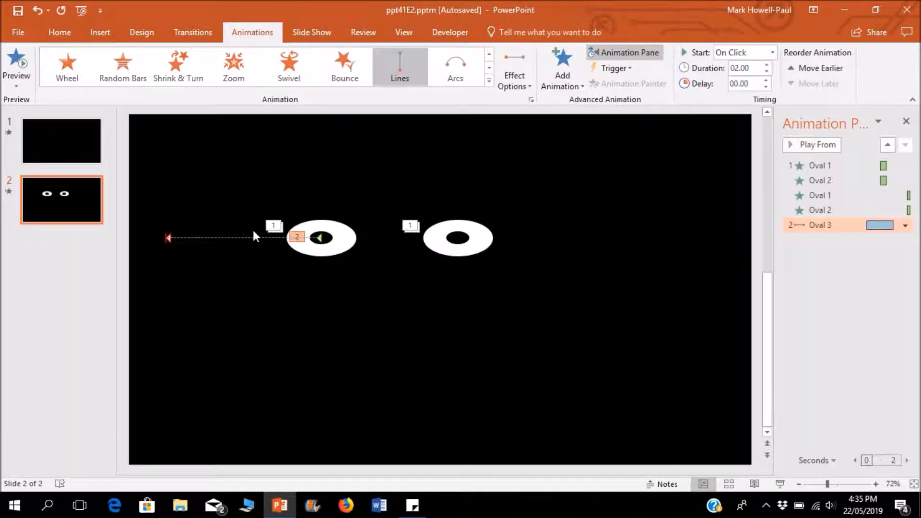
- Shorten the left pupil's motion path to end at the left edge of its white oval and preview it
{"action": "left_click_drag", "start_coordinate": [167, 237], "coordinate": [254, 237]}
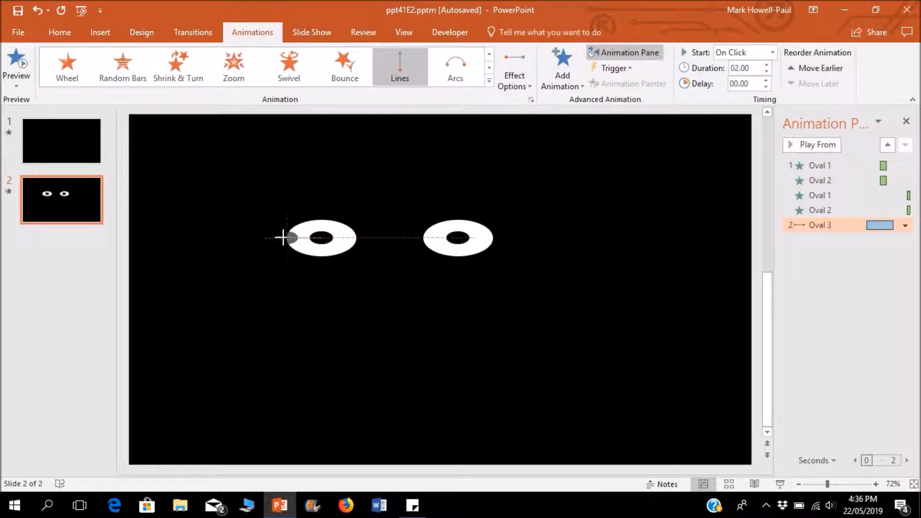
{"action": "left_click_drag", "start_coordinate": [283, 237], "coordinate": [284, 237]}
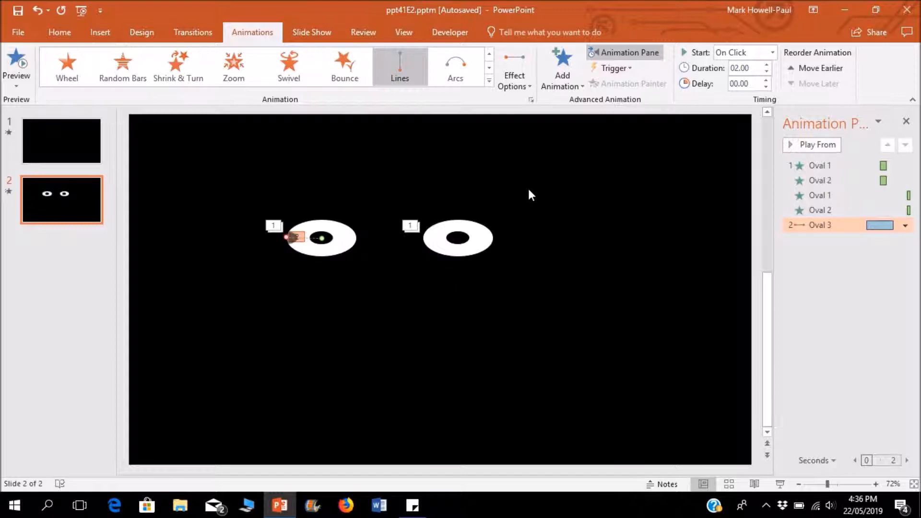
{"action": "left_click", "coordinate": [527, 186]}
{"action": "left_click", "coordinate": [790, 144]}
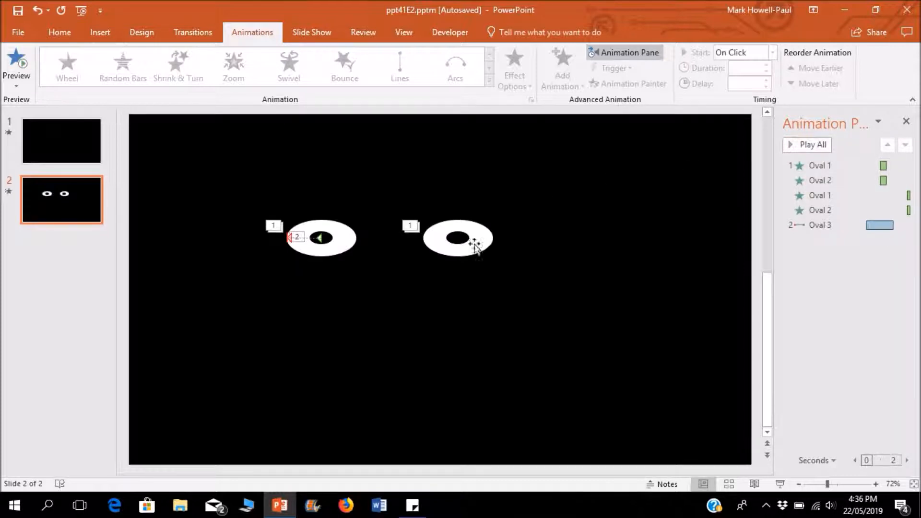
- Start the left pupil's motion path With Previous after a 4-second delay
{"action": "left_click", "coordinate": [459, 237]}
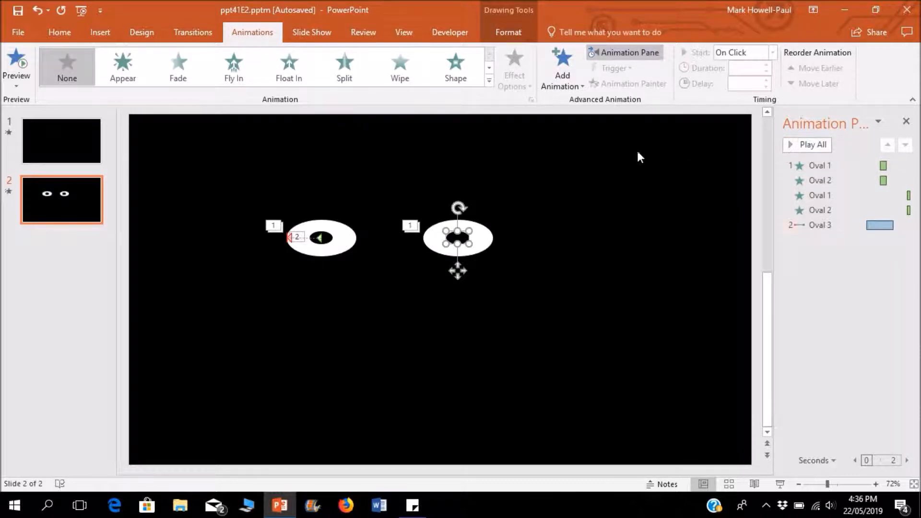
{"action": "left_click", "coordinate": [832, 225]}
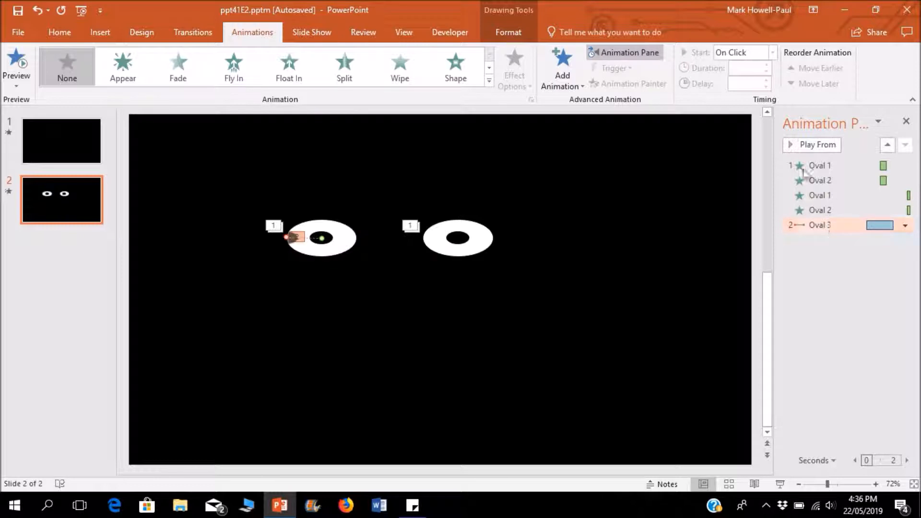
- Apply a leftward Lines motion path to the right eye's pupil, ending at the left edge of its white oval
{"action": "left_click", "coordinate": [458, 238]}
{"action": "left_click", "coordinate": [488, 80]}
{"action": "left_click", "coordinate": [63, 385]}
{"action": "left_click", "coordinate": [424, 245]}
{"action": "left_click_drag", "start_coordinate": [303, 238], "coordinate": [423, 237]}
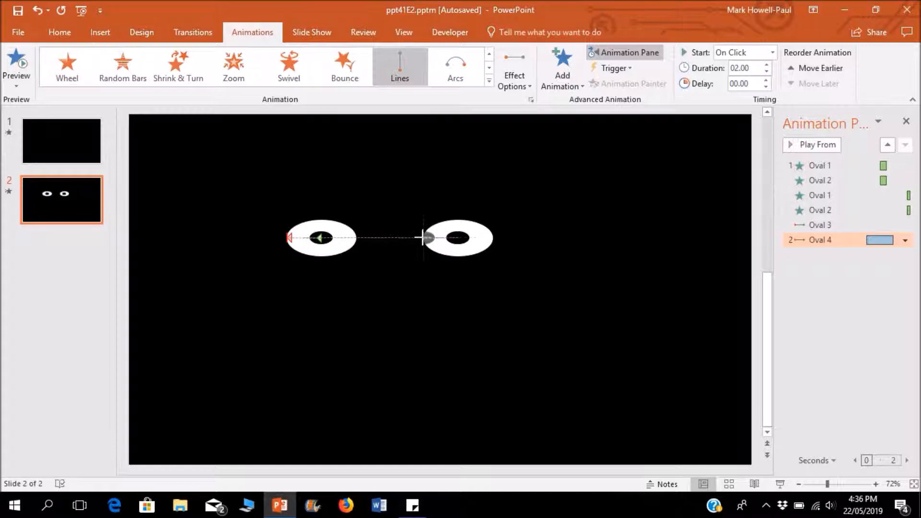
- Start the right pupil's motion path With Previous after a 4-second delay and play all animations
{"action": "left_click", "coordinate": [808, 144]}
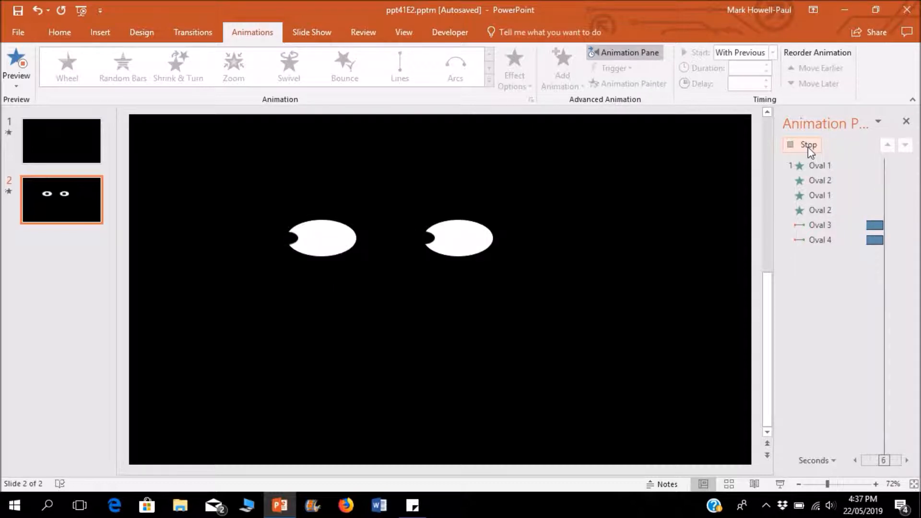
{"action": "left_click", "coordinate": [807, 146]}
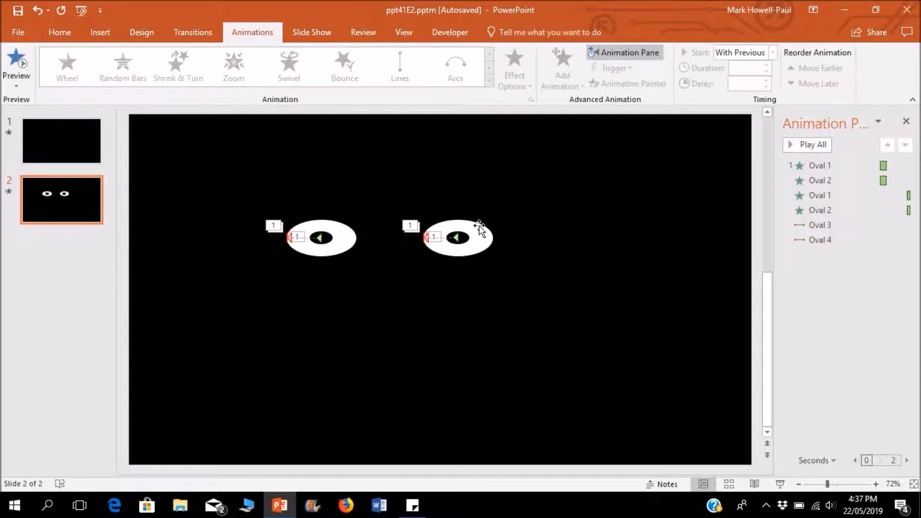
- Add a second Lines motion path to the right eye's pupil and set its direction to Right
{"action": "left_click", "coordinate": [458, 238]}
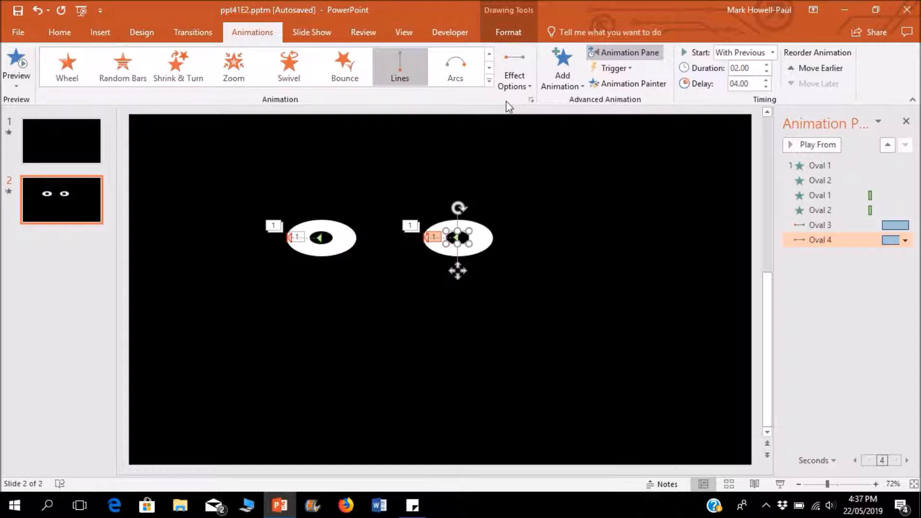
{"action": "left_click", "coordinate": [557, 81]}
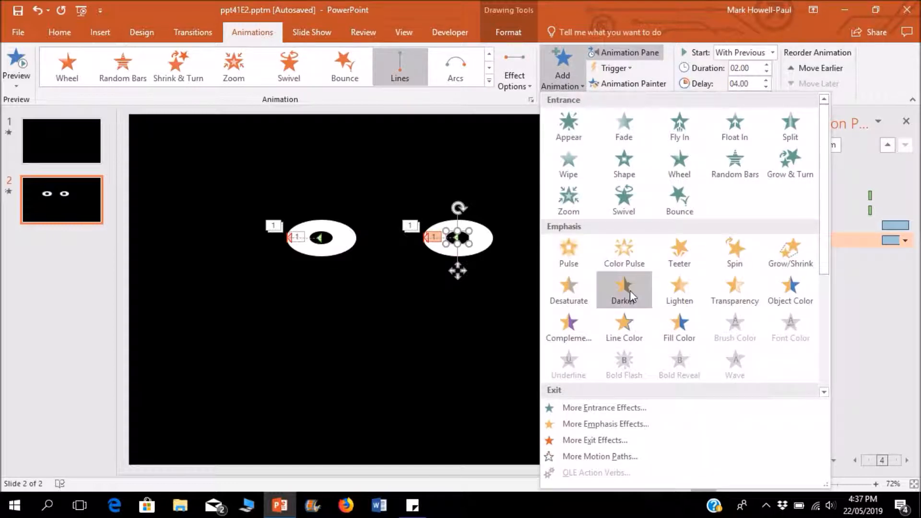
{"action": "scroll", "coordinate": [825, 217], "scroll_direction": "down", "scroll_amount": 5}
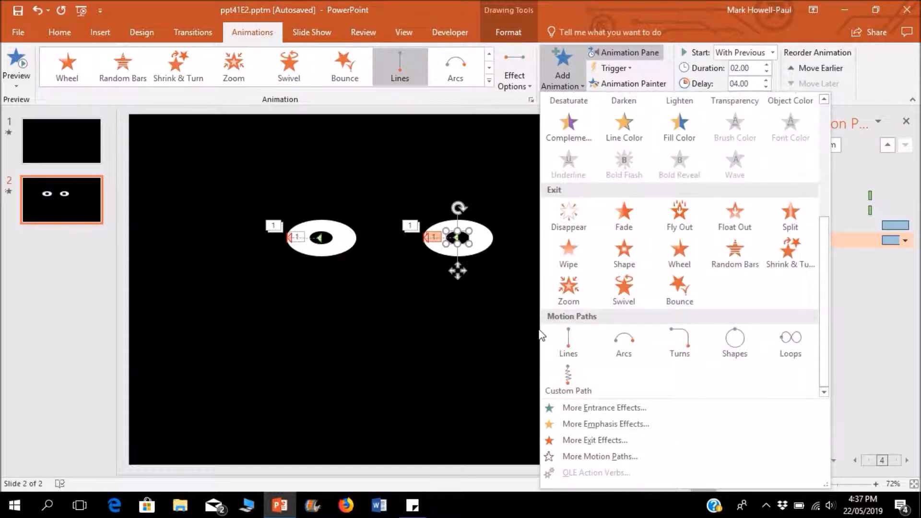
{"action": "left_click", "coordinate": [561, 341]}
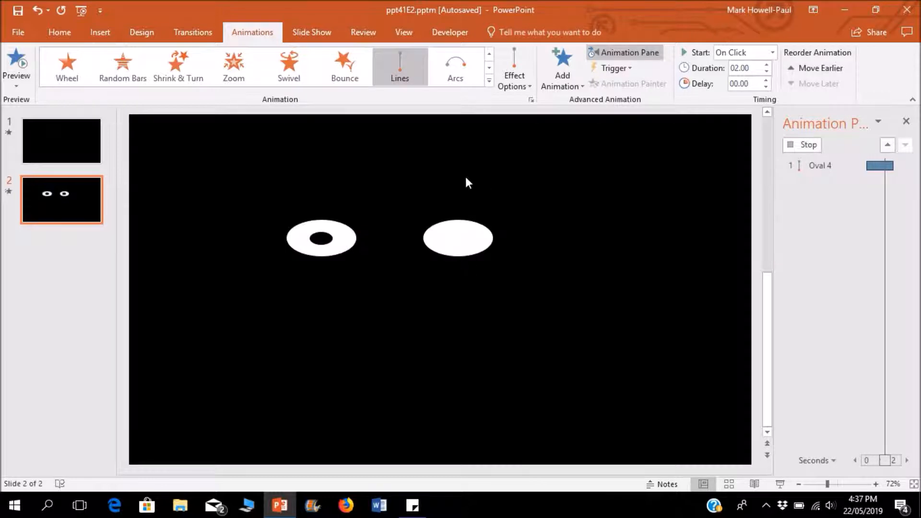
{"action": "left_click", "coordinate": [522, 80]}
{"action": "left_click", "coordinate": [543, 184]}
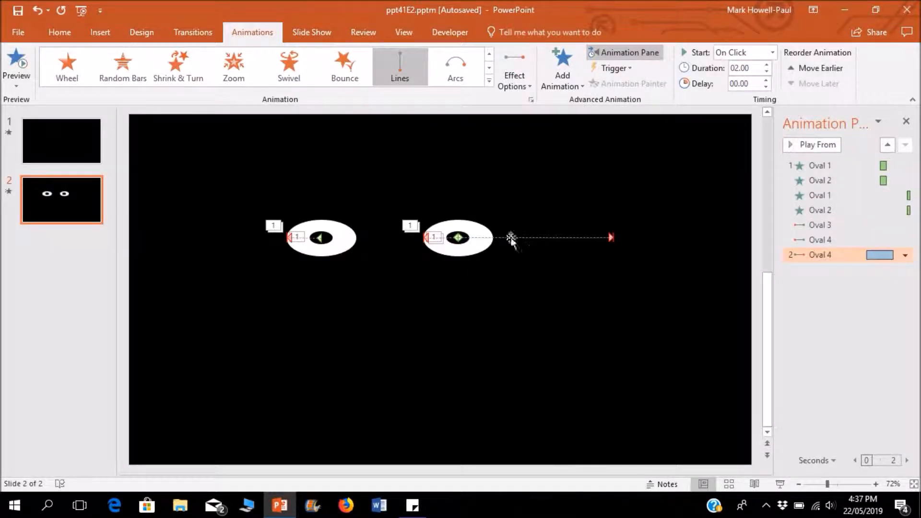
- Reposition the right pupil's second path to start at the white oval's left edge and end at the pupil's original centre
{"action": "left_click", "coordinate": [461, 237]}
{"action": "left_click", "coordinate": [461, 238]}
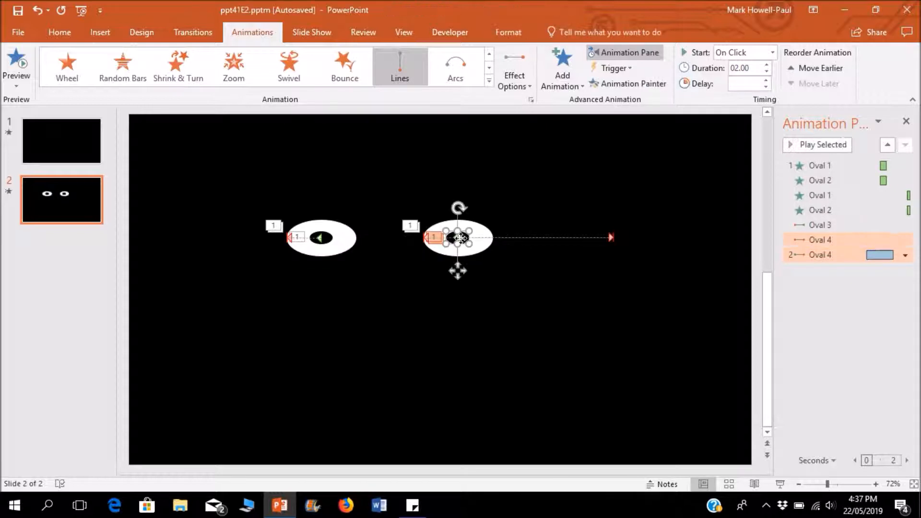
{"action": "left_click", "coordinate": [459, 237]}
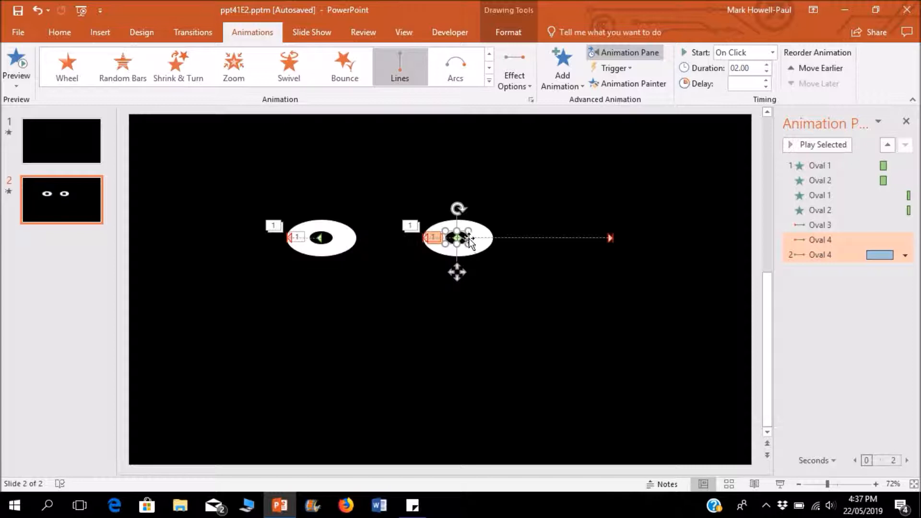
{"action": "left_click", "coordinate": [513, 244]}
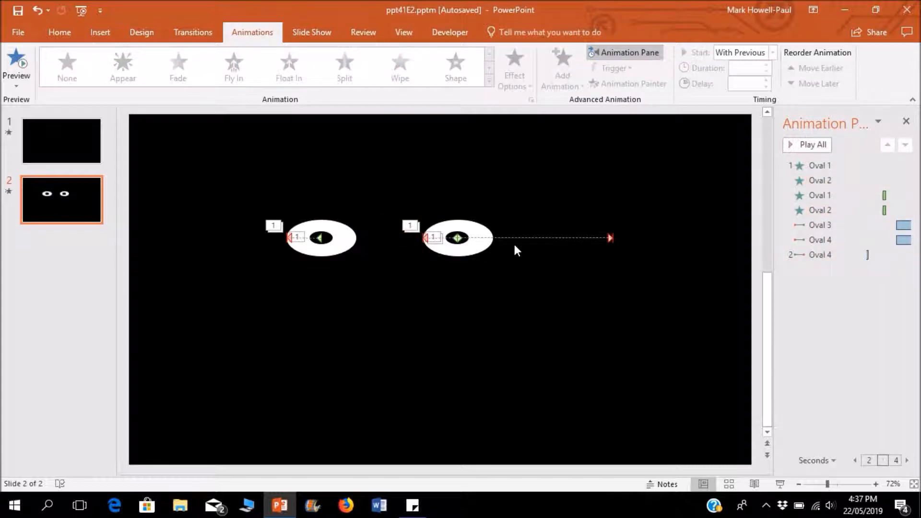
{"action": "left_click", "coordinate": [459, 237]}
{"action": "left_click", "coordinate": [460, 237]}
{"action": "left_click_drag", "start_coordinate": [457, 238], "coordinate": [458, 238]}
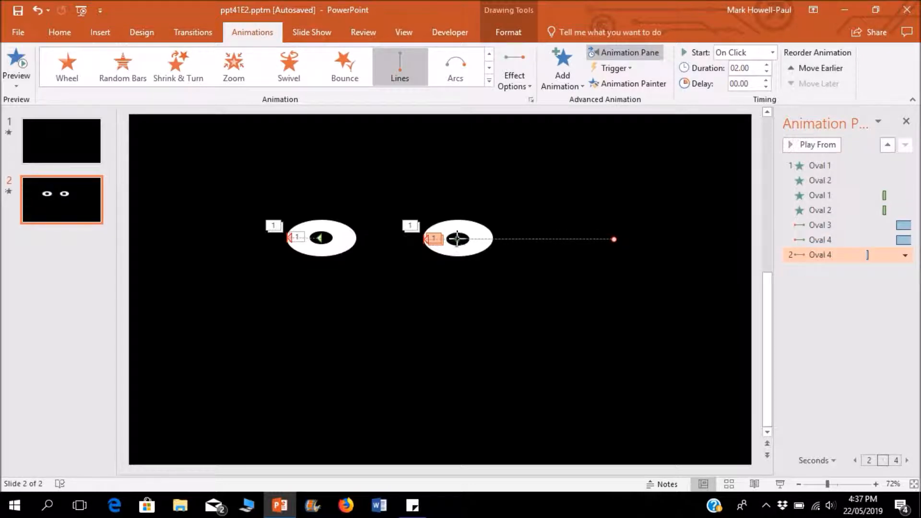
{"action": "left_click_drag", "start_coordinate": [457, 238], "coordinate": [426, 238]}
{"action": "left_click_drag", "start_coordinate": [613, 234], "coordinate": [458, 239]}
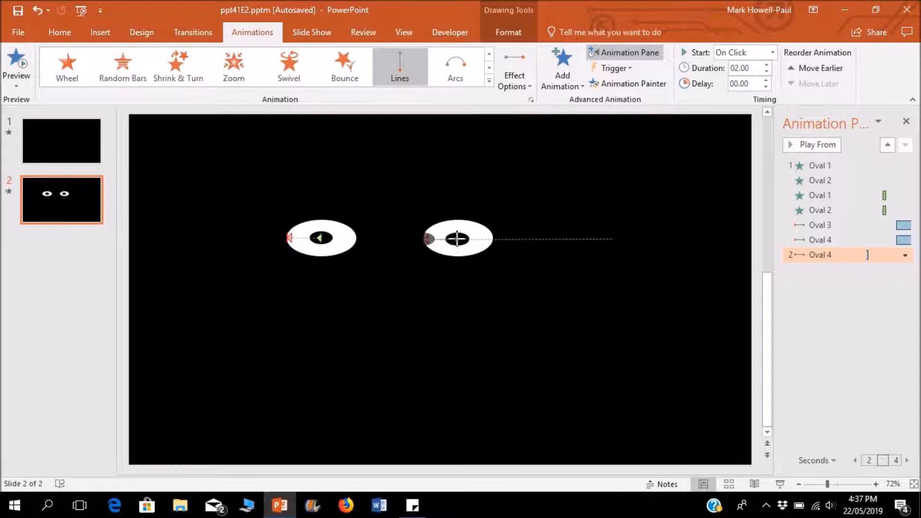
- Start the right pupil's second motion path With Previous after a 6-second delay and play the animations
{"action": "left_click", "coordinate": [773, 53]}
{"action": "left_click", "coordinate": [741, 78]}
{"action": "left_click", "coordinate": [766, 80]}
{"action": "left_click", "coordinate": [765, 80]}
{"action": "left_click", "coordinate": [766, 80]}
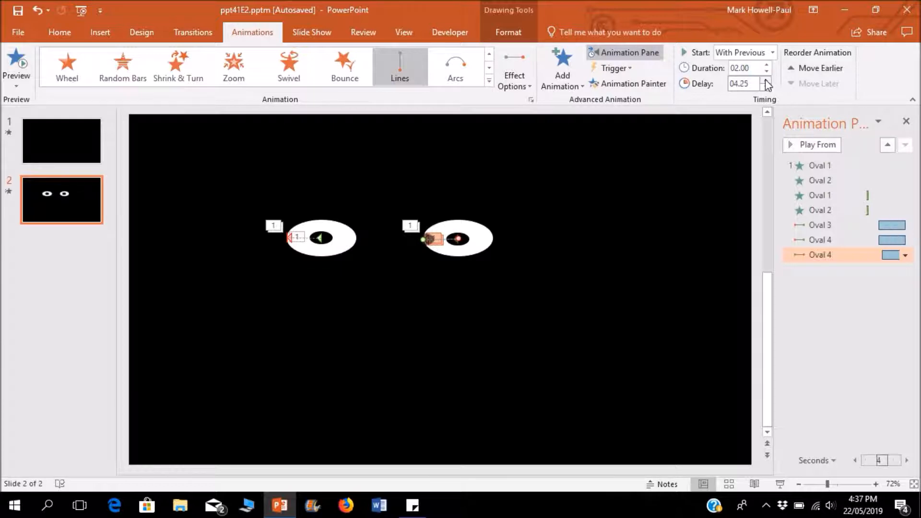
{"action": "left_click", "coordinate": [765, 80]}
{"action": "left_click", "coordinate": [765, 81]}
{"action": "left_click", "coordinate": [798, 144]}
{"action": "left_click", "coordinate": [798, 145]}
{"action": "left_click", "coordinate": [798, 145]}
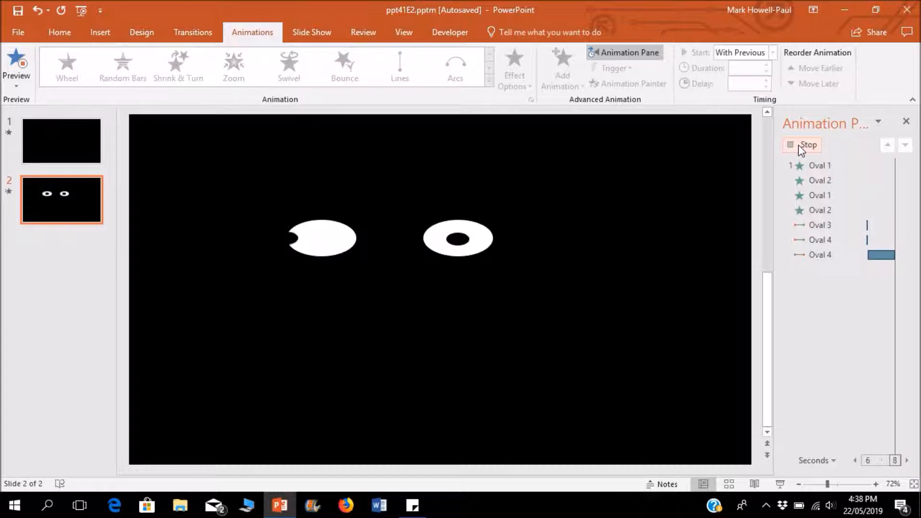
{"action": "left_click", "coordinate": [798, 145]}
- Add a second Lines motion path to the left eye's pupil and set its direction to Right
{"action": "left_click", "coordinate": [321, 238]}
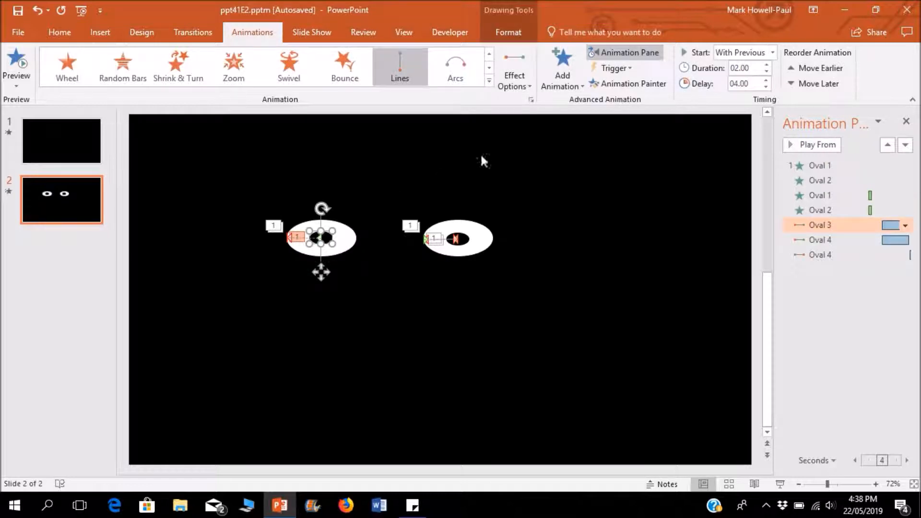
{"action": "left_click", "coordinate": [562, 77]}
{"action": "scroll", "coordinate": [816, 330], "scroll_direction": "down", "scroll_amount": 3}
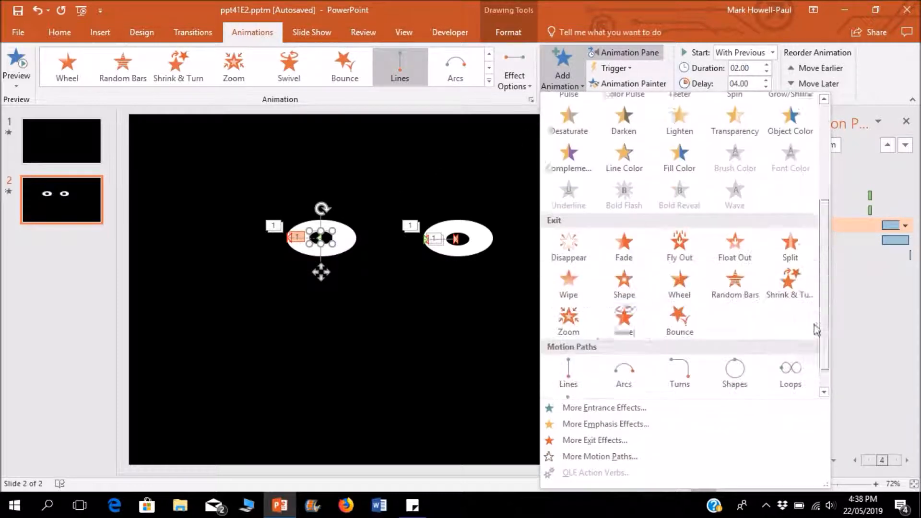
{"action": "left_click", "coordinate": [568, 372]}
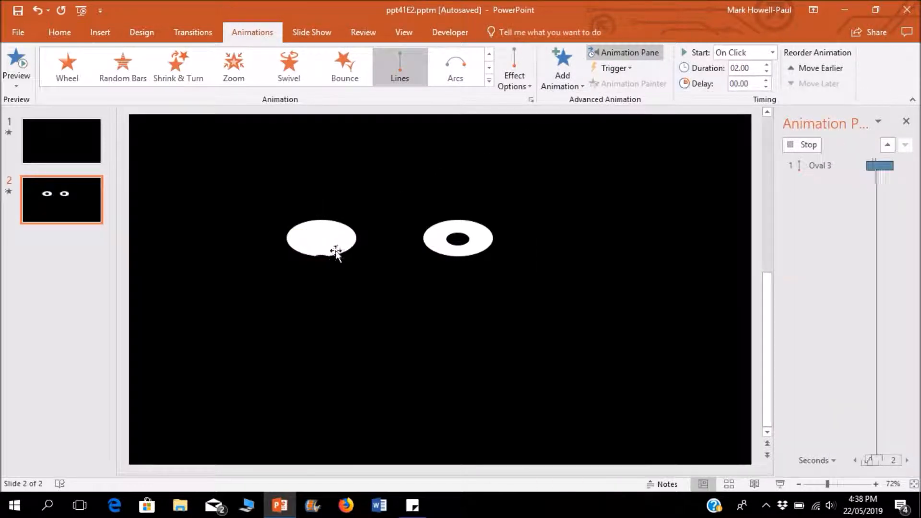
{"action": "left_click", "coordinate": [515, 67]}
{"action": "left_click", "coordinate": [533, 181]}
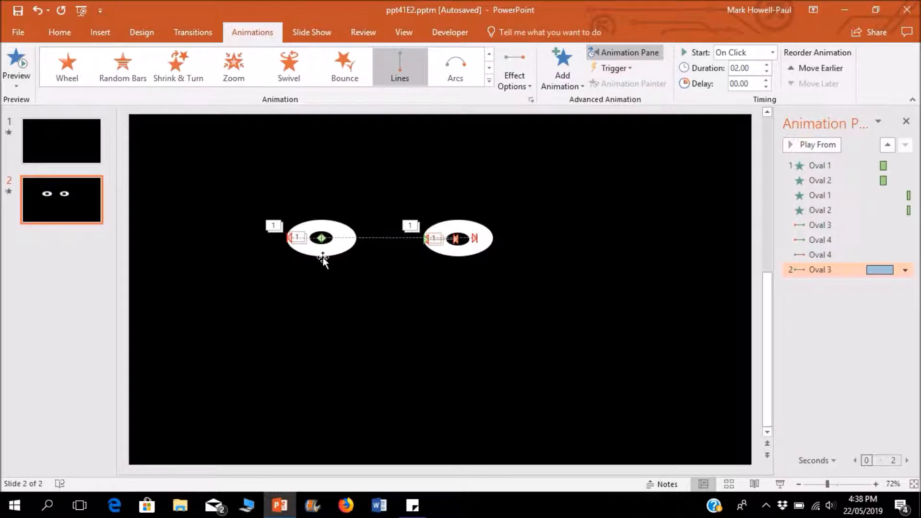
- Reposition the left pupil's second path to start at its white oval's left edge and end at the pupil's original centre
{"action": "left_click", "coordinate": [323, 237]}
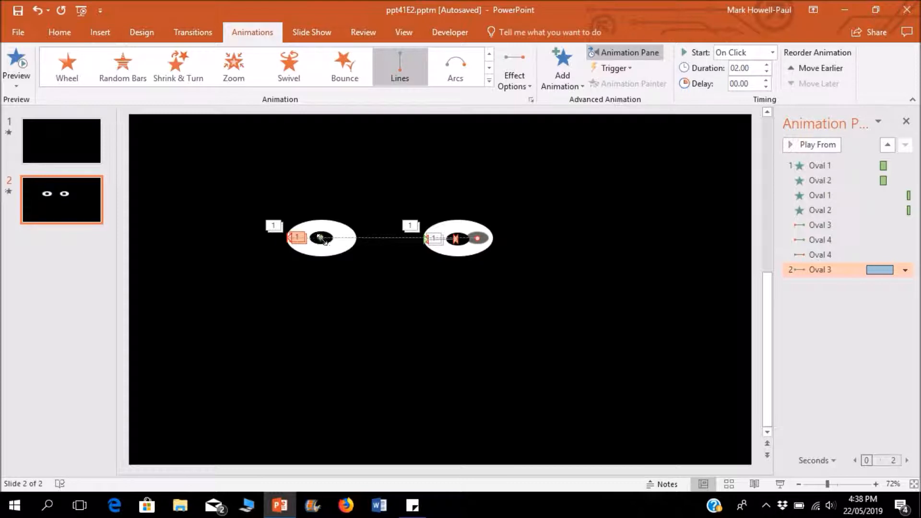
{"action": "left_click_drag", "start_coordinate": [324, 237], "coordinate": [290, 238]}
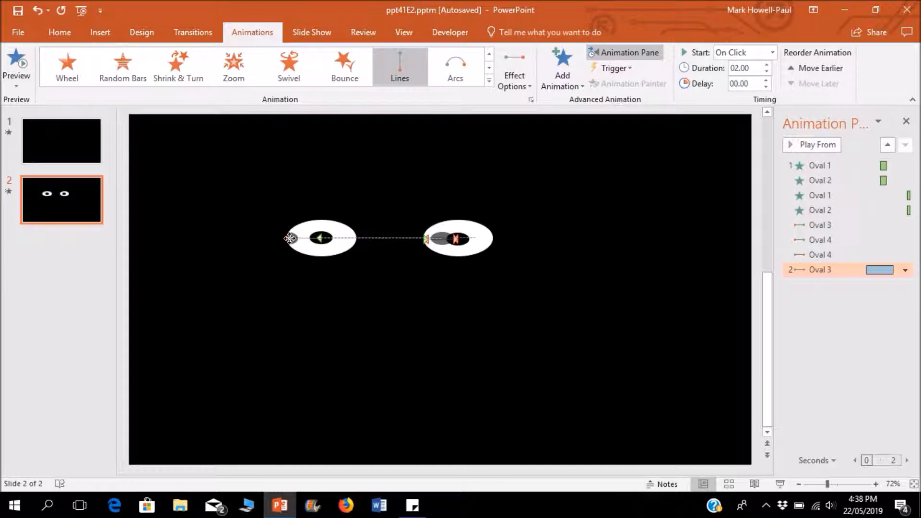
{"action": "left_click_drag", "start_coordinate": [291, 238], "coordinate": [291, 239]}
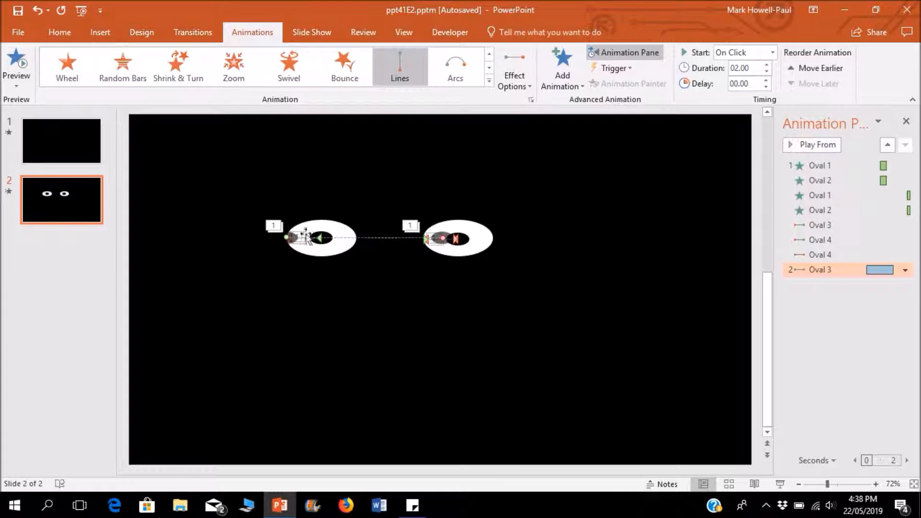
{"action": "left_click_drag", "start_coordinate": [437, 237], "coordinate": [321, 238]}
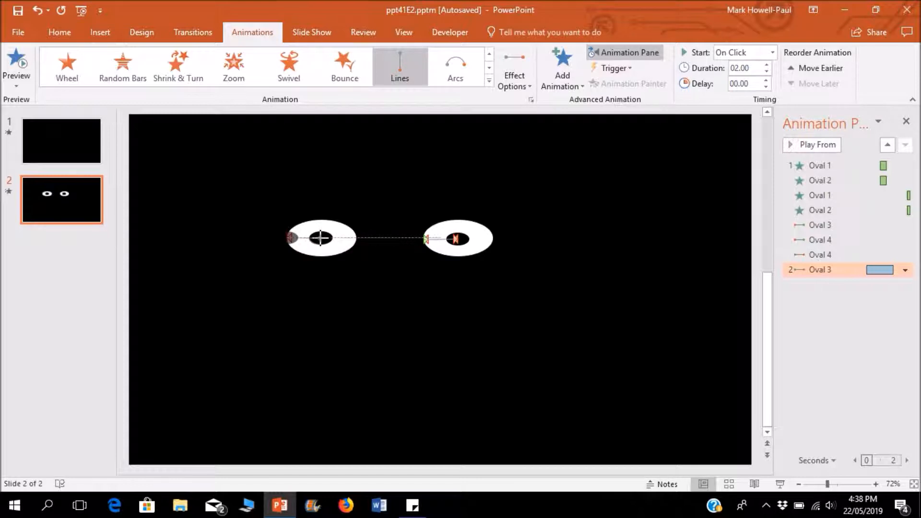
{"action": "left_click_drag", "start_coordinate": [320, 238], "coordinate": [321, 238]}
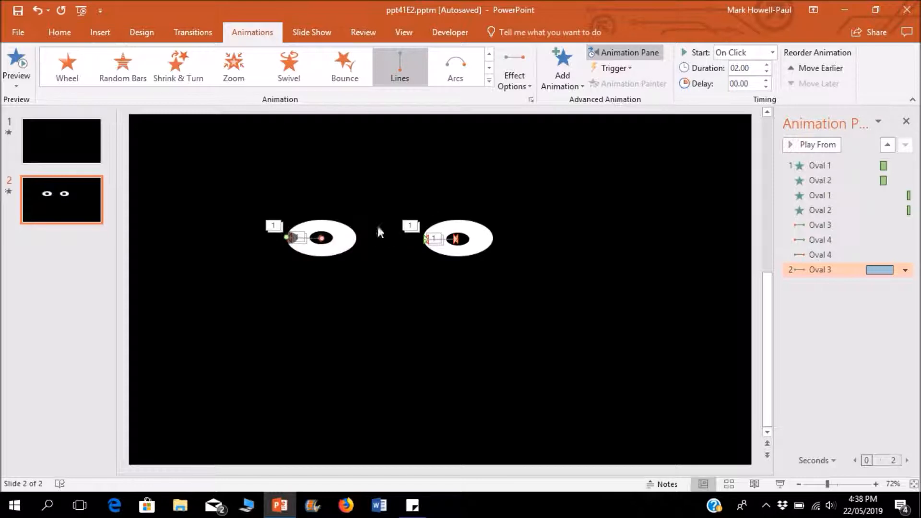
- Start the left pupil's second motion path With Previous after a 6-second delay and play the animations
{"action": "left_click", "coordinate": [772, 52]}
{"action": "left_click", "coordinate": [764, 80]}
{"action": "left_click", "coordinate": [814, 144]}
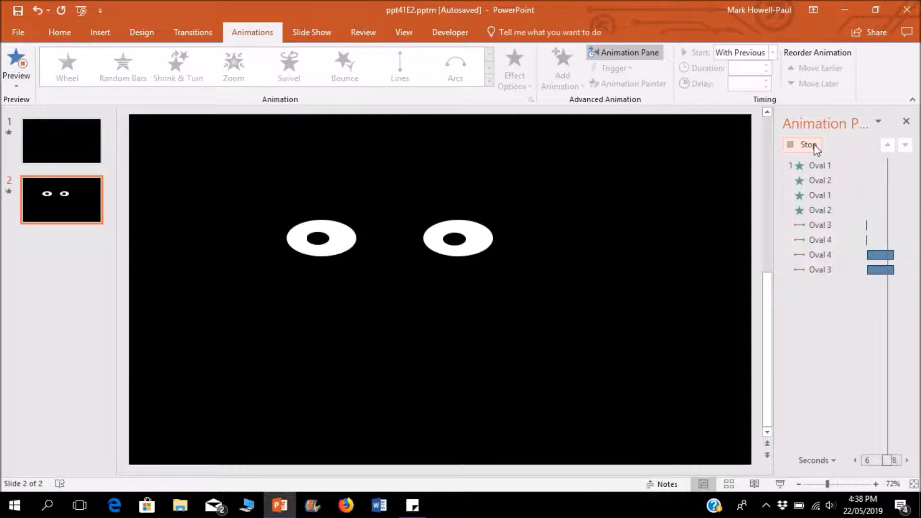
{"action": "left_click", "coordinate": [814, 146]}
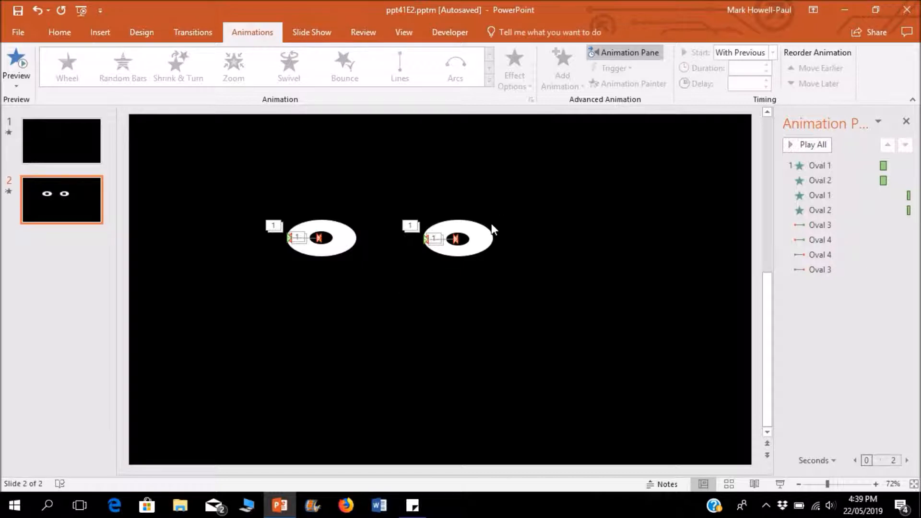
- Add a Split exit animation to the right eye's white oval with the Horizontal In direction
{"action": "left_click", "coordinate": [480, 231]}
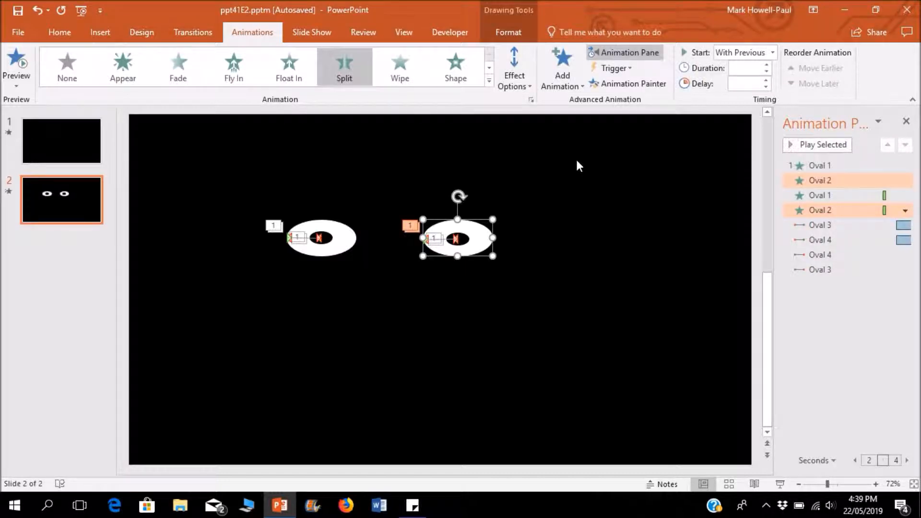
{"action": "left_click", "coordinate": [563, 67]}
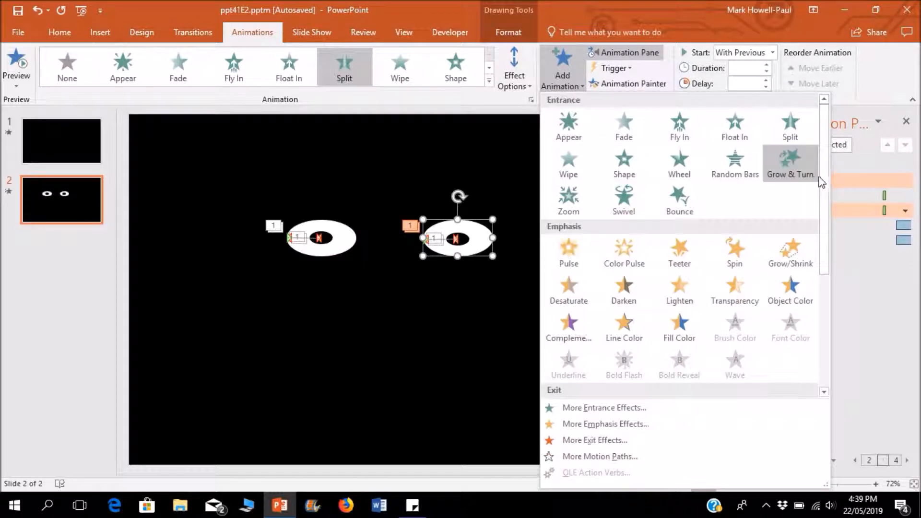
{"action": "left_click_drag", "start_coordinate": [824, 182], "coordinate": [822, 278]}
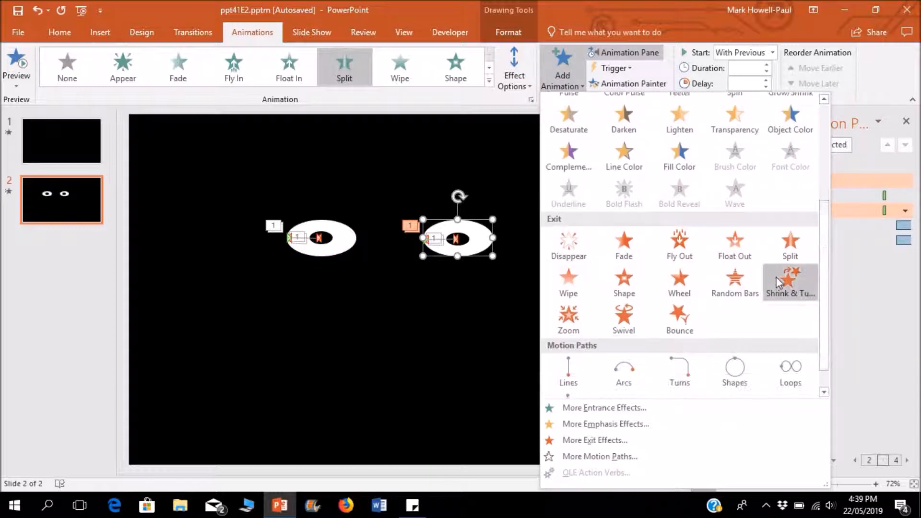
{"action": "left_click", "coordinate": [790, 242]}
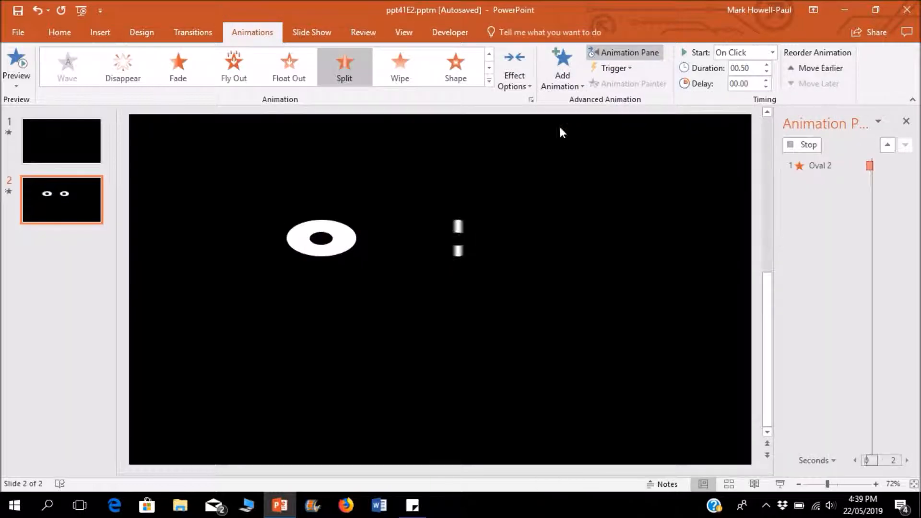
{"action": "left_click", "coordinate": [514, 72]}
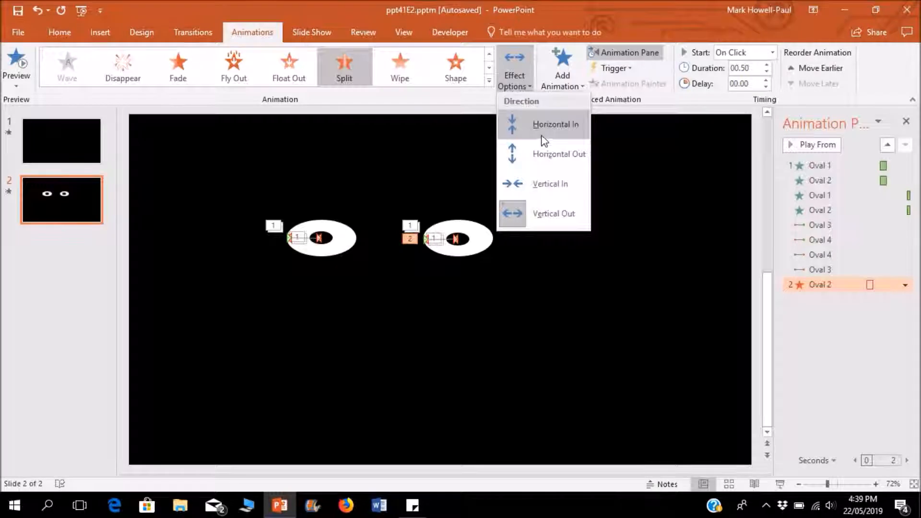
{"action": "left_click", "coordinate": [542, 139]}
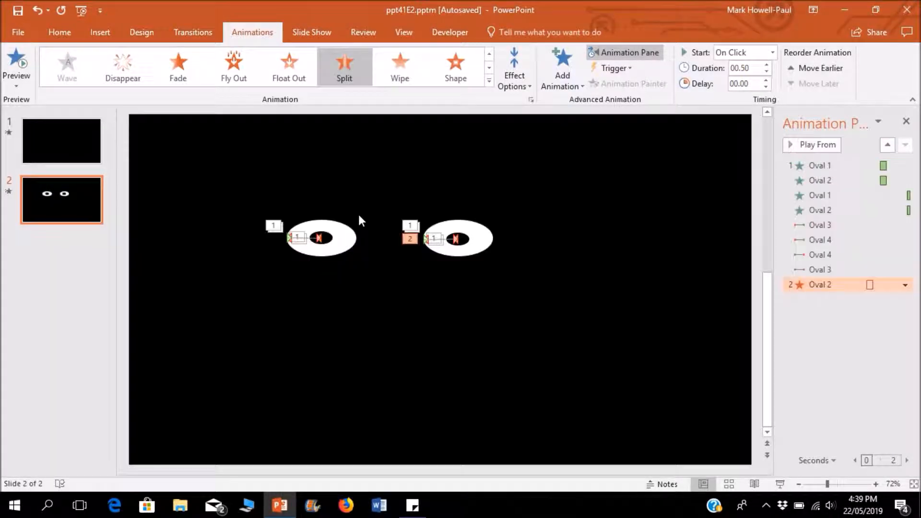
- Set the right white oval's Split exit animation to start After Previous
{"action": "left_click", "coordinate": [338, 234]}
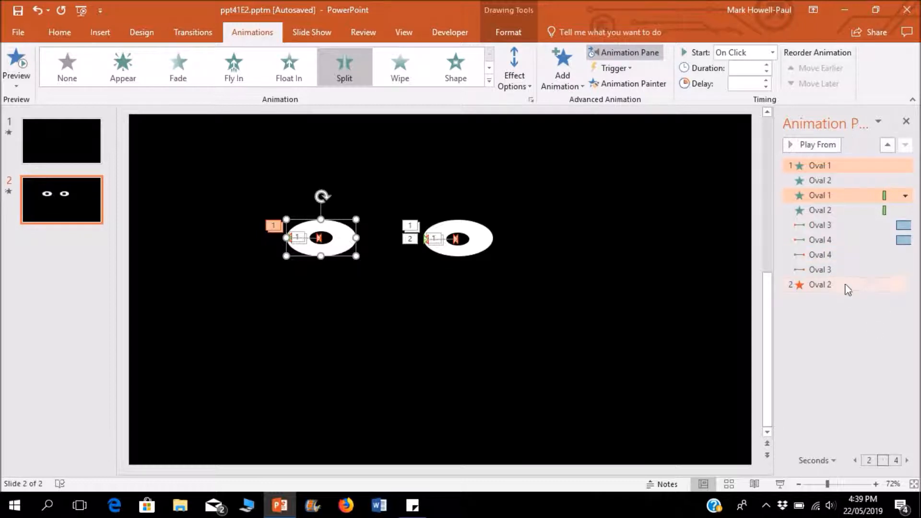
{"action": "left_click", "coordinate": [810, 285]}
{"action": "left_click", "coordinate": [776, 52]}
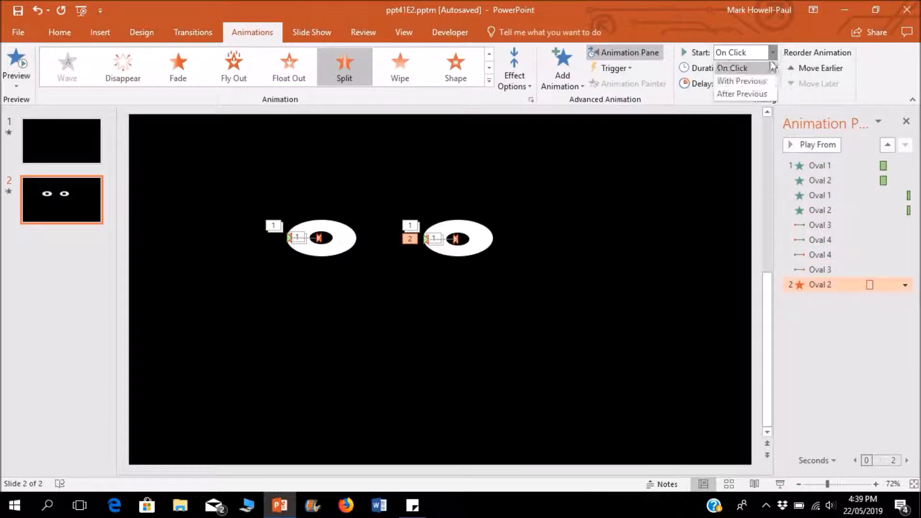
{"action": "left_click", "coordinate": [757, 90]}
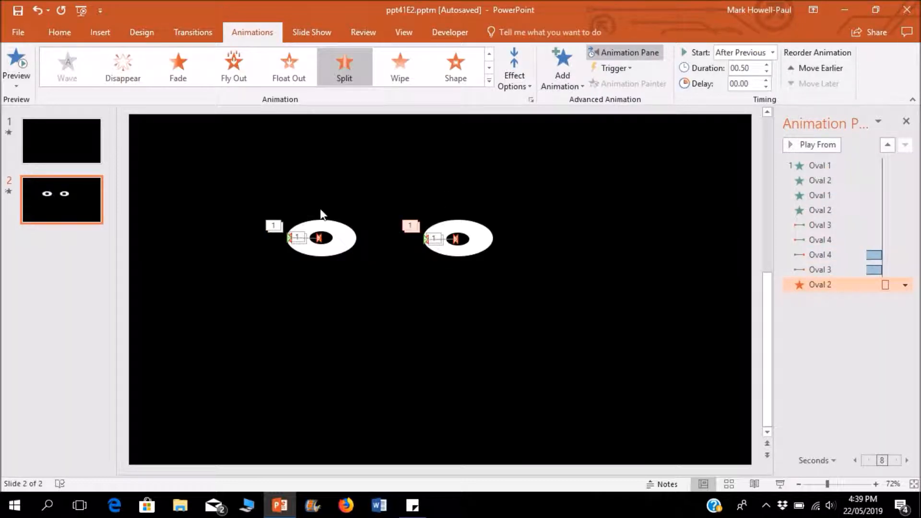
- Add a Split exit animation to the left eye's white oval with the Horizontal In direction
{"action": "left_click", "coordinate": [334, 224]}
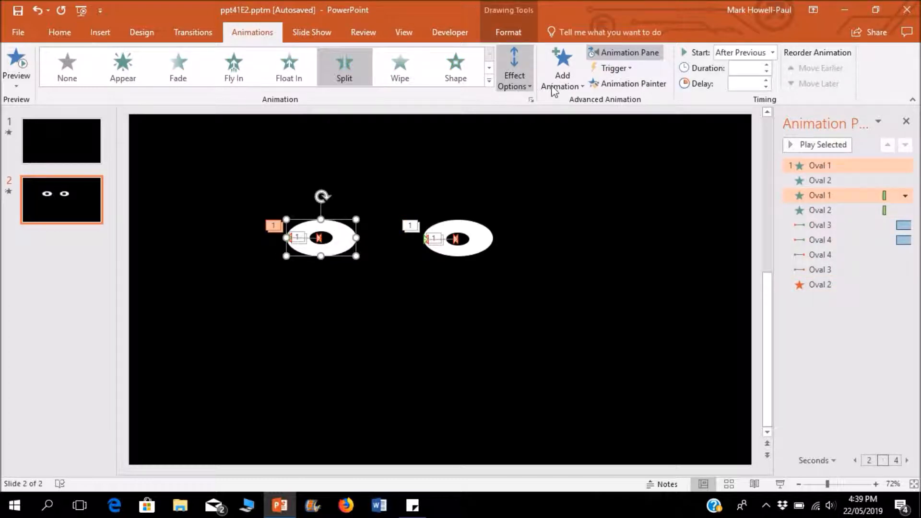
{"action": "left_click", "coordinate": [561, 72]}
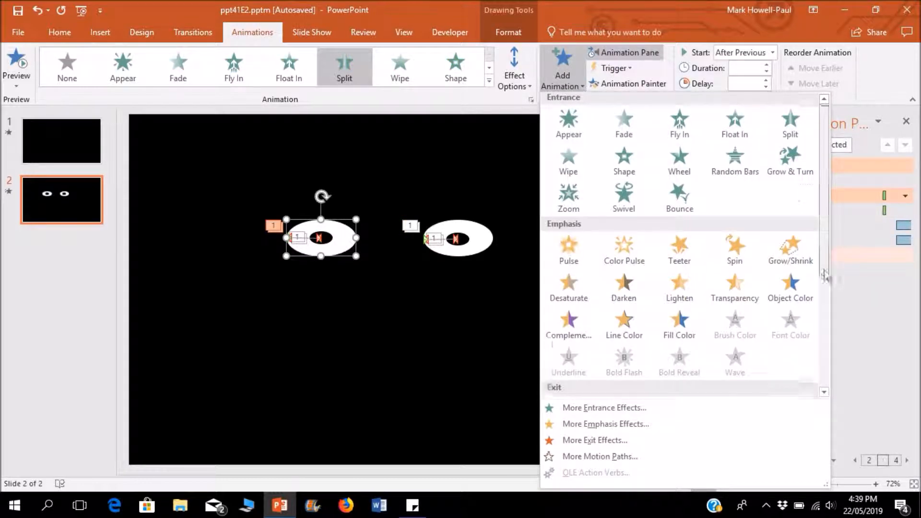
{"action": "scroll", "coordinate": [794, 291], "scroll_direction": "down", "scroll_amount": 5}
{"action": "left_click", "coordinate": [790, 245]}
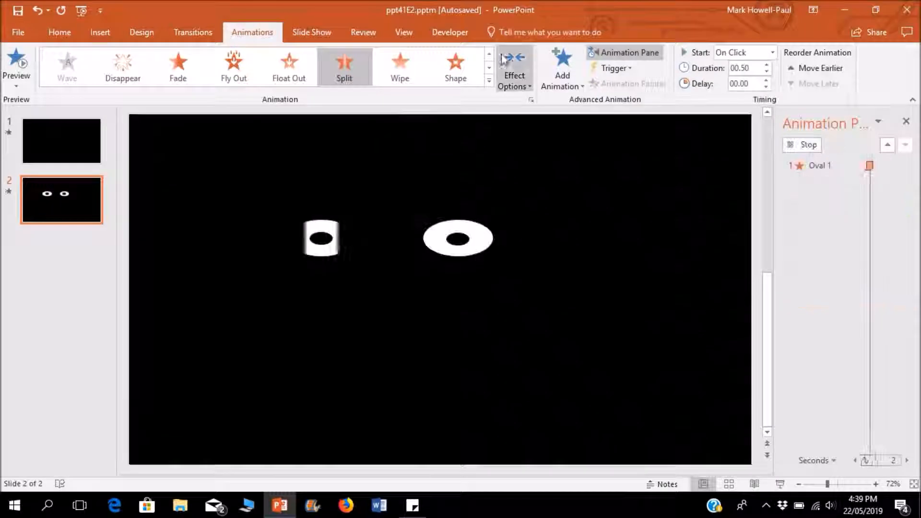
{"action": "left_click", "coordinate": [514, 81]}
{"action": "left_click", "coordinate": [536, 124]}
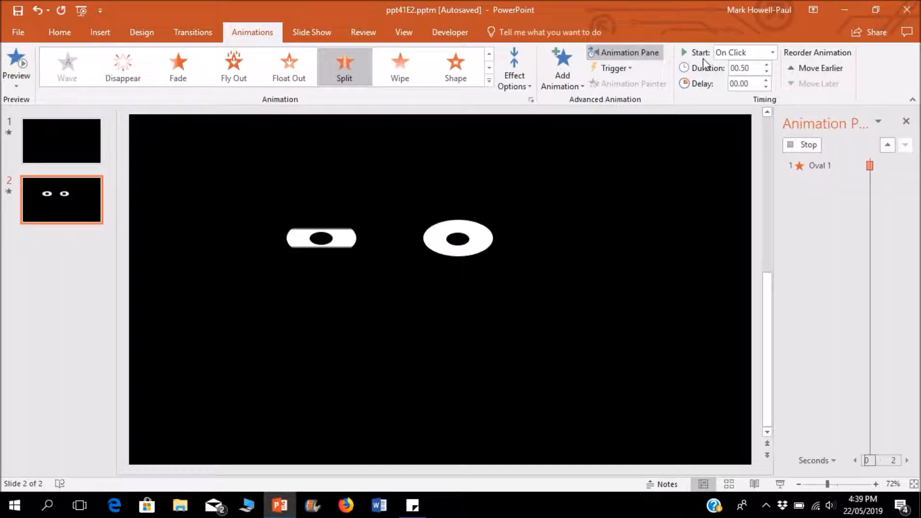
- Set the left white oval's Split exit animation to start With Previous and play all animations
{"action": "left_click", "coordinate": [772, 54]}
{"action": "left_click", "coordinate": [739, 78]}
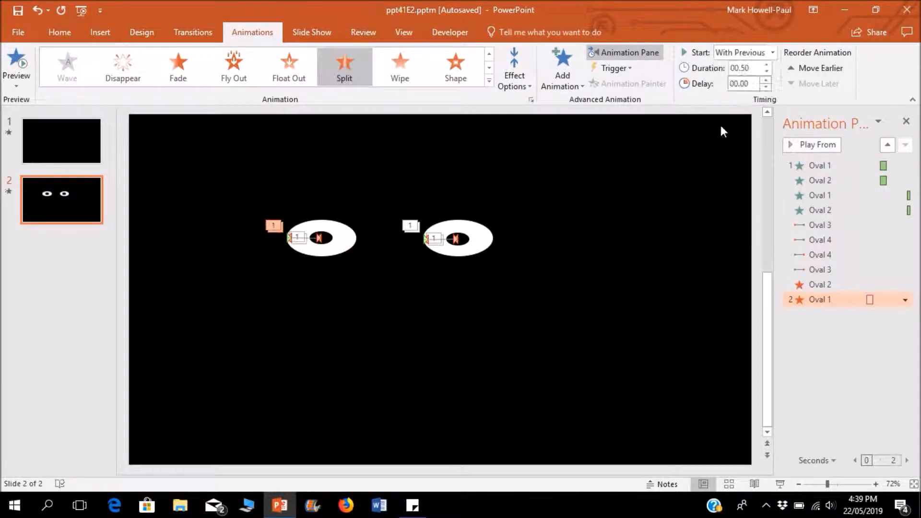
{"action": "left_click", "coordinate": [709, 143]}
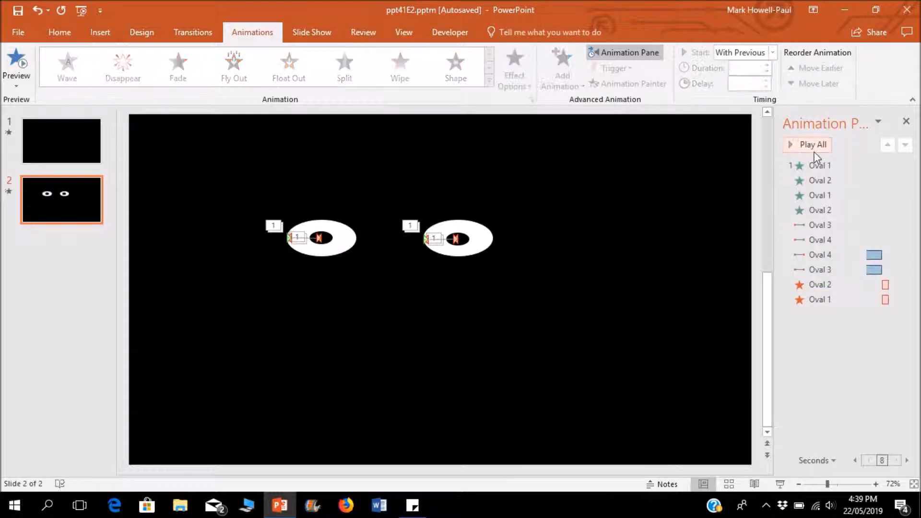
{"action": "left_click", "coordinate": [814, 152]}
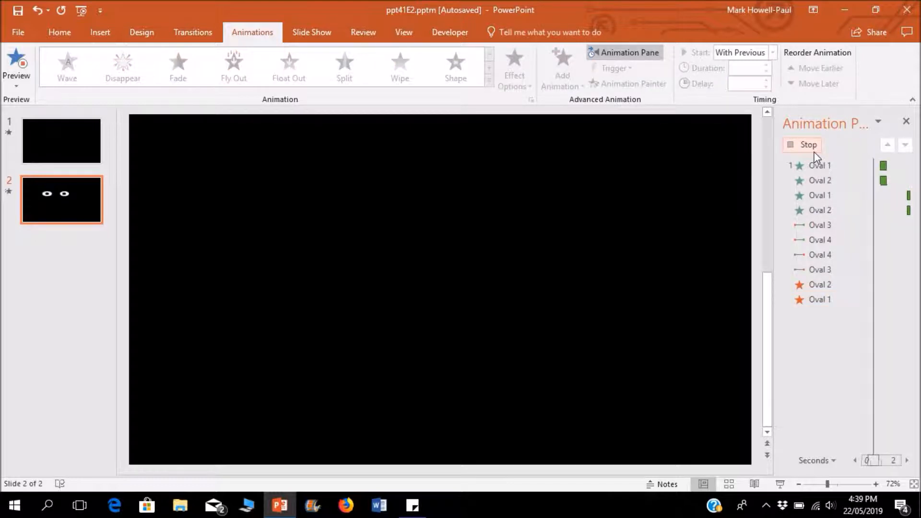